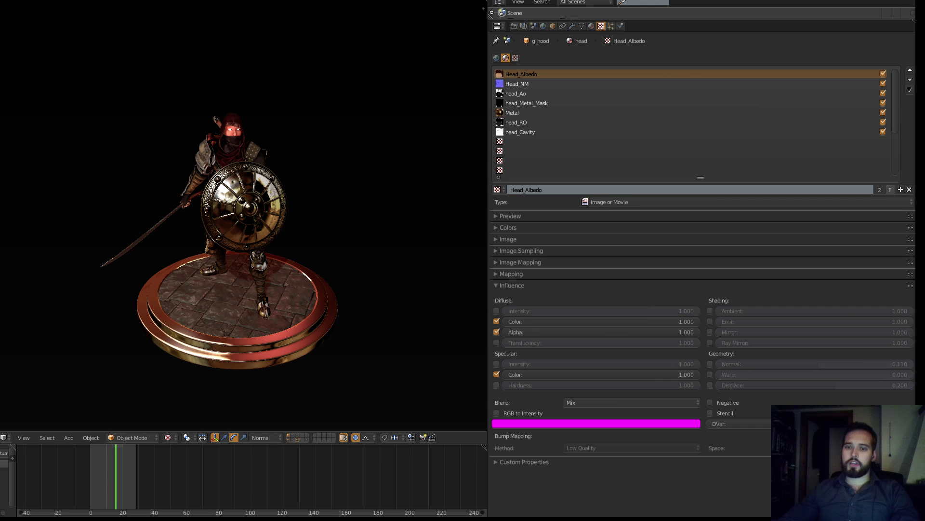
Step: Set the viewport shading to Solid and maximize the 3D view with its shading properties shown
middle_click_drag(118, 252, 271, 242)
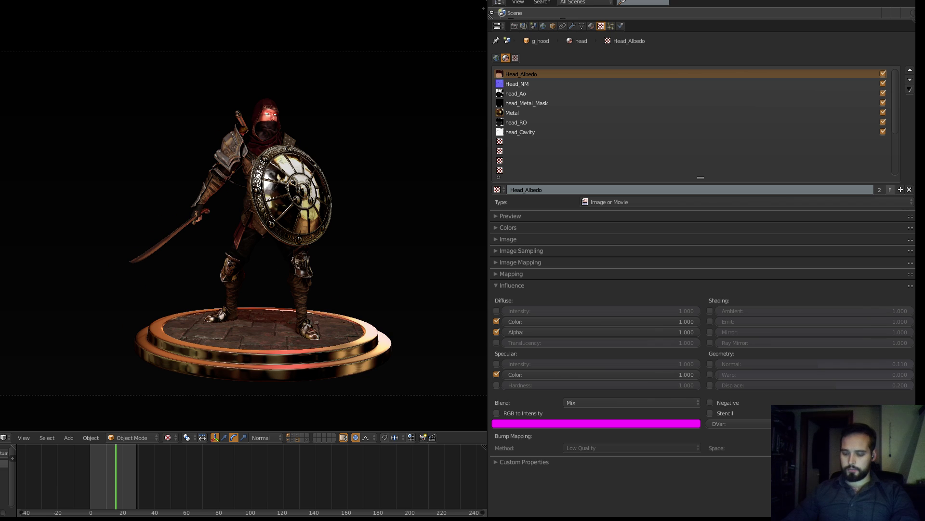
key("p")
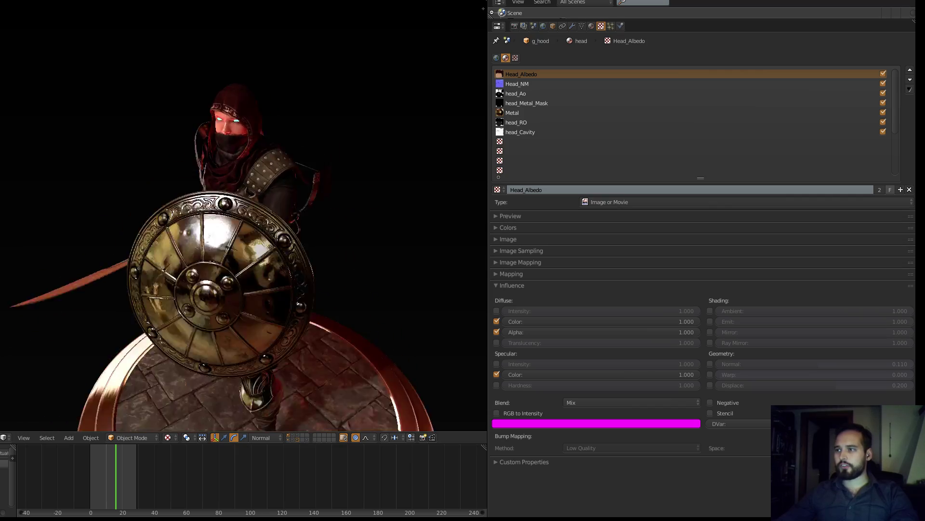
key("n")
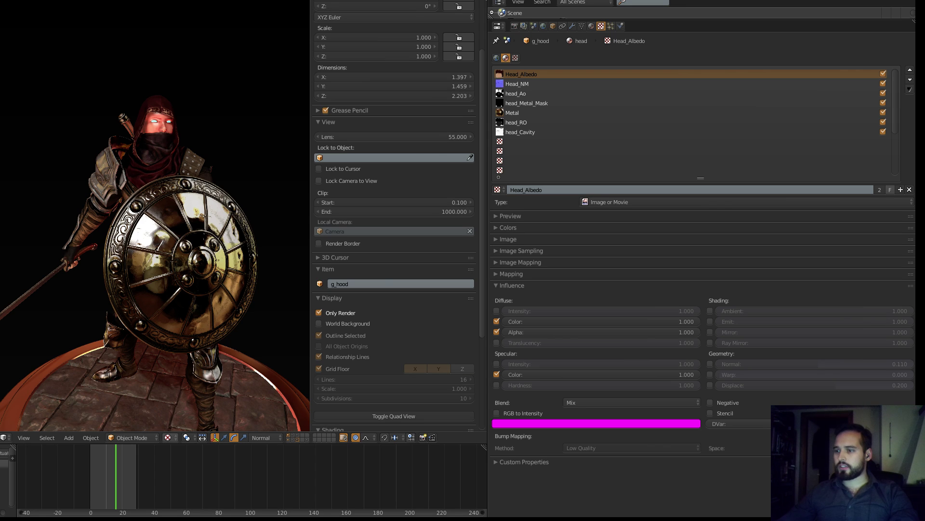
left_click(167, 437)
left_click(182, 404)
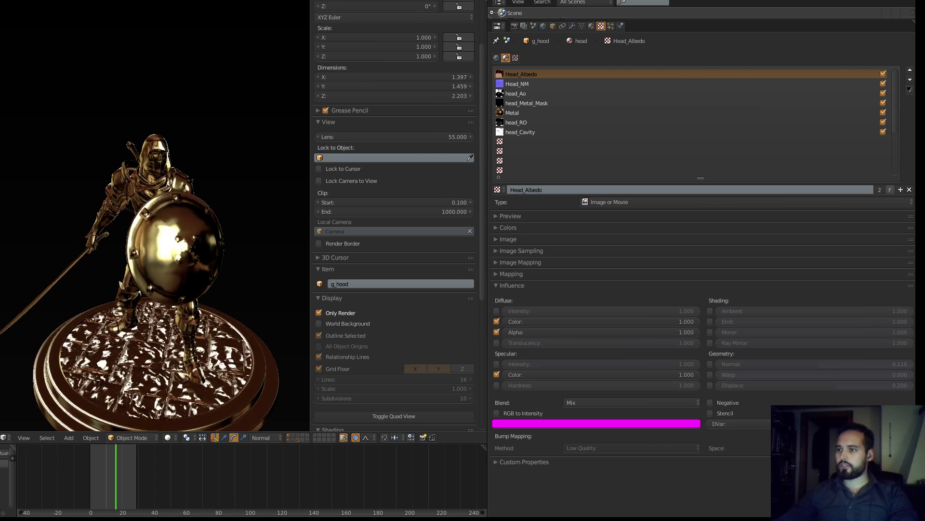
scroll(395, 216, "down", 10)
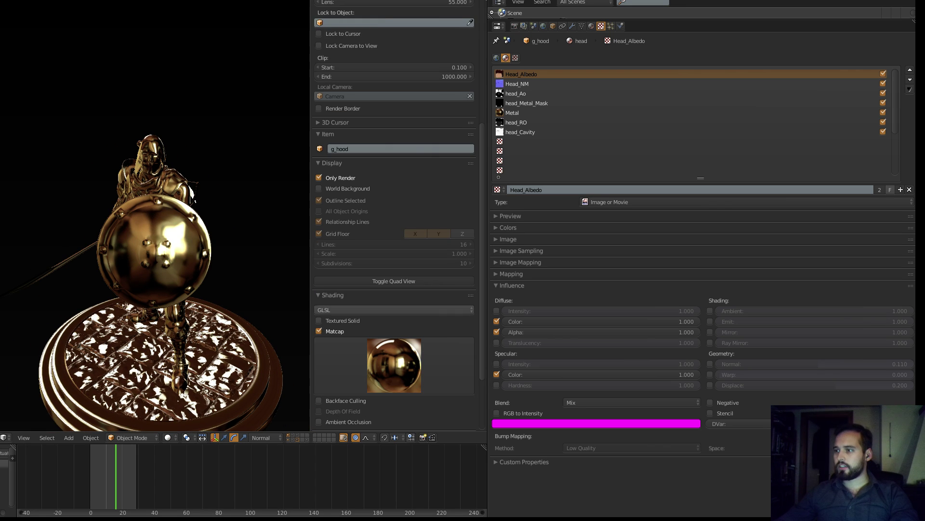
key("ctrl+alt+space")
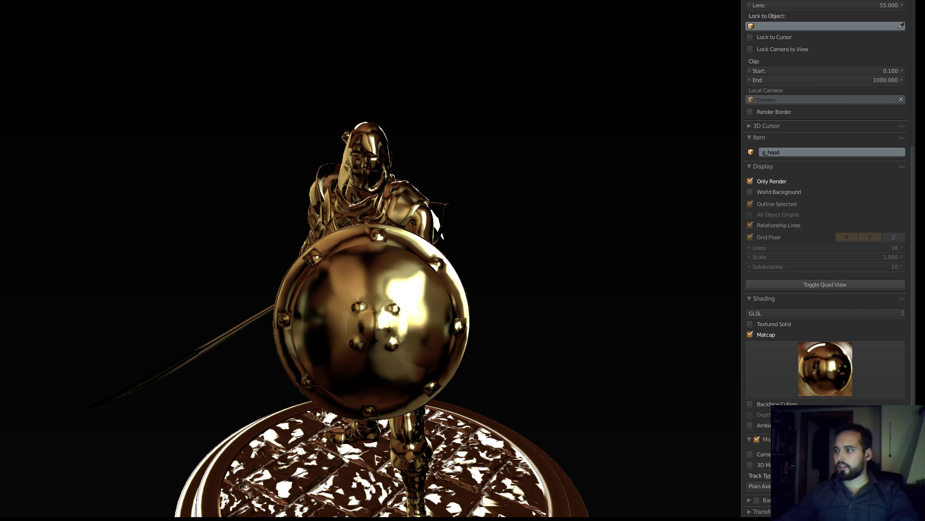
Step: Change the viewport Matcap to the dark chrome sphere and examine its reflections on the warrior from several angles
left_click(766, 335)
left_click(766, 335)
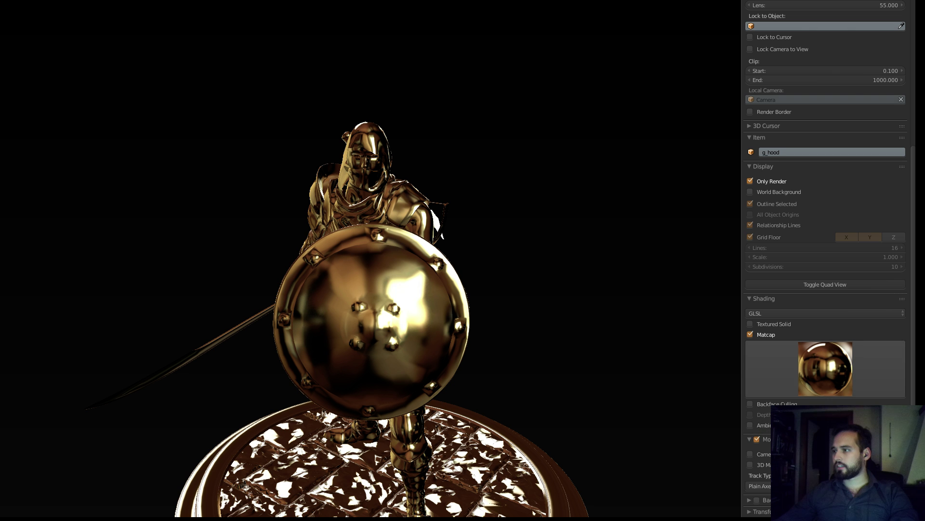
left_click(825, 368)
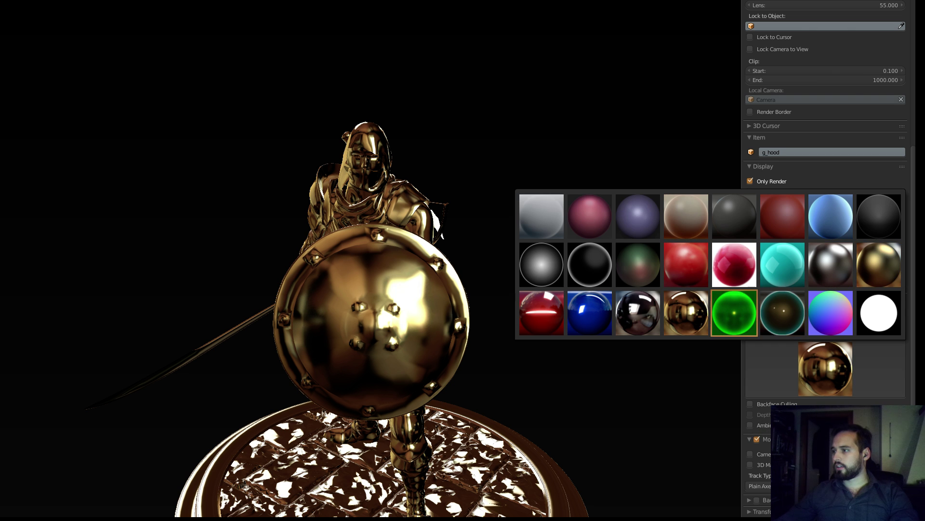
left_click(638, 313)
middle_click_drag(367, 289, 433, 301)
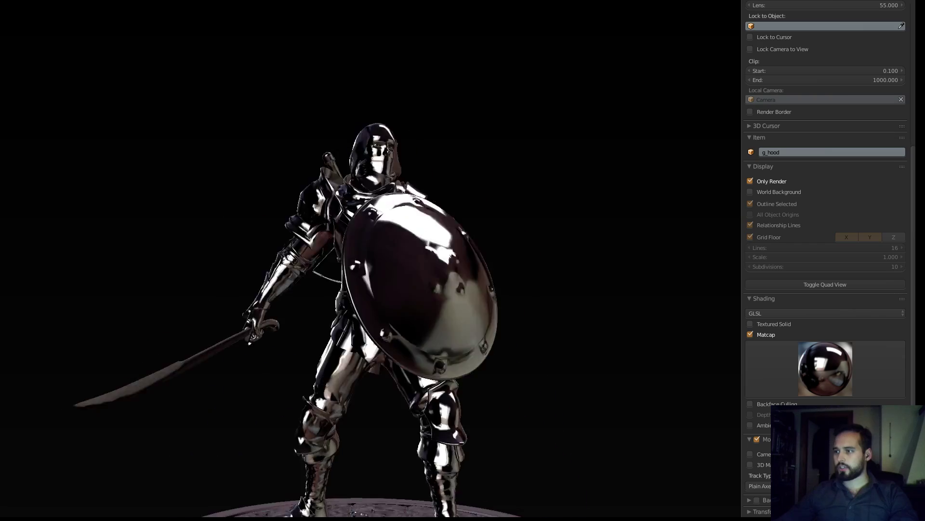
middle_click_drag(366, 299, 506, 265)
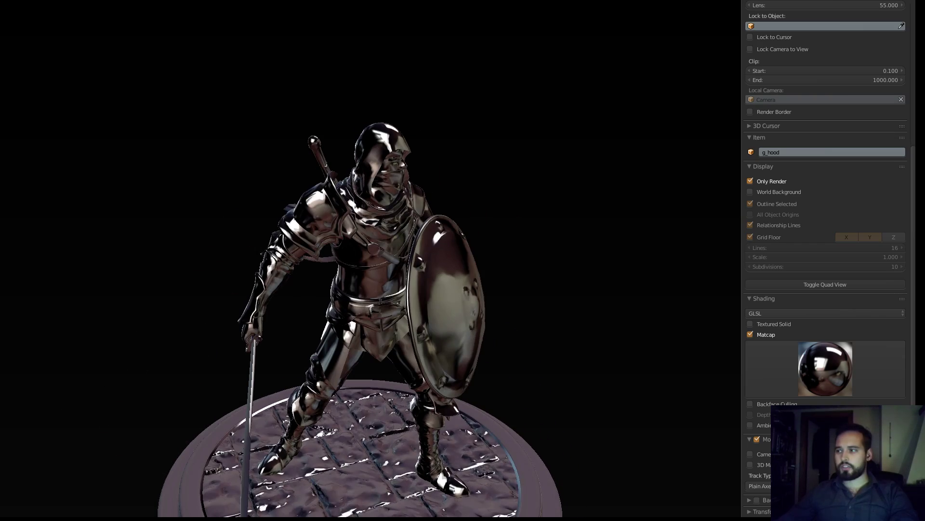
middle_click_drag(434, 265, 627, 356)
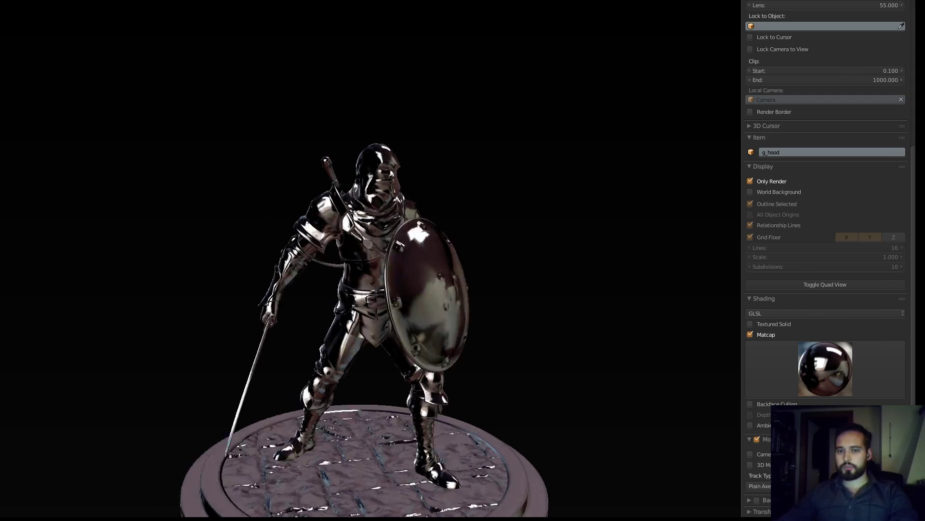
middle_click_drag(434, 265, 367, 287)
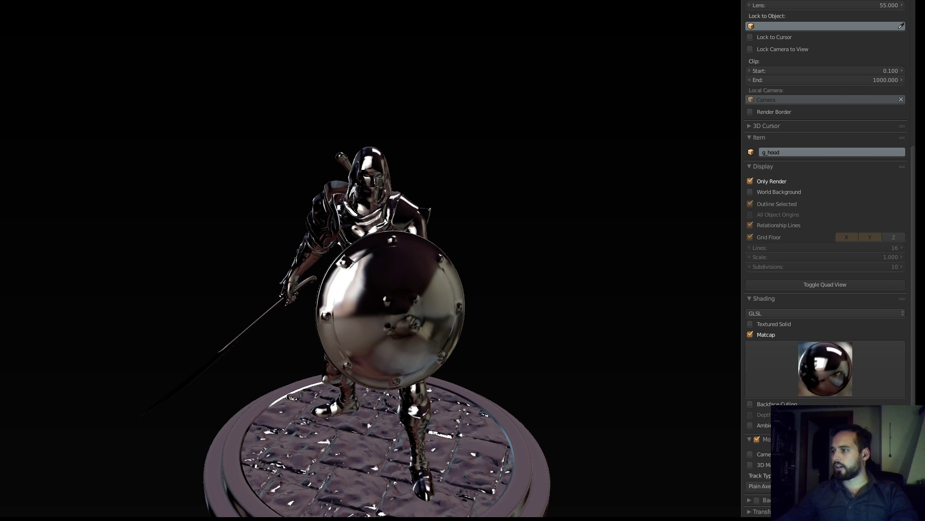
Step: Toggle the Matcap display to compare it with plain solid shading, leaving Matcap off
left_click(751, 334)
left_click(750, 335)
middle_click_drag(482, 289, 395, 289)
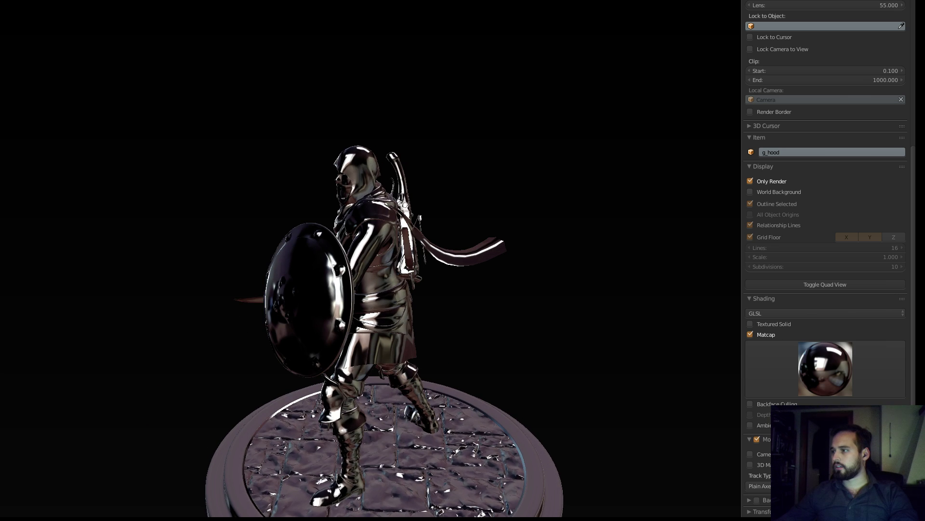
left_click(751, 334)
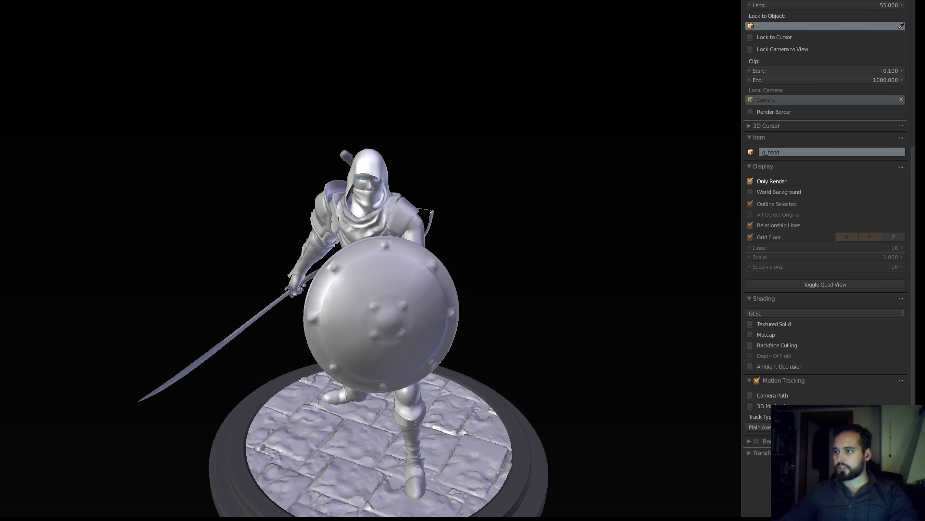
Step: Set the viewport shading to Texture and restore the full editor layout from the maximized 3D view
key("z")
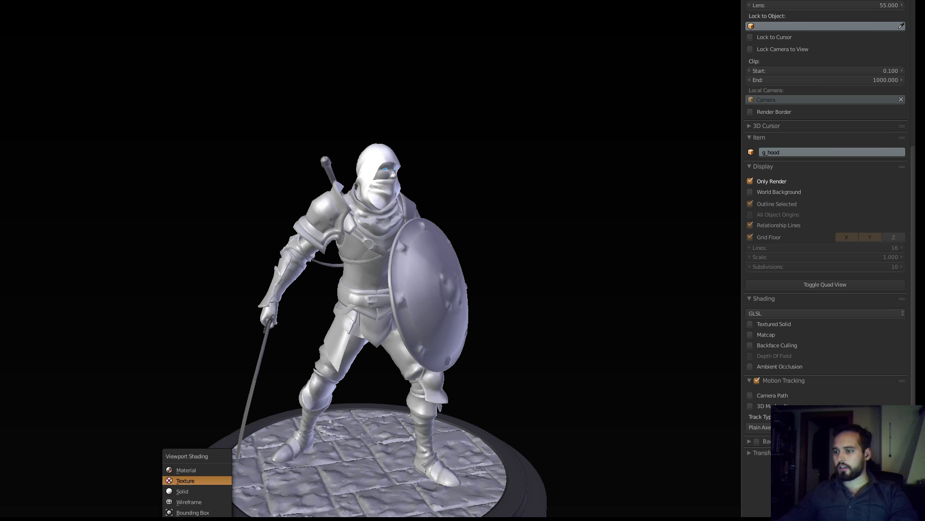
left_click(186, 480)
middle_click_drag(309, 385, 255, 403)
key("shift+space")
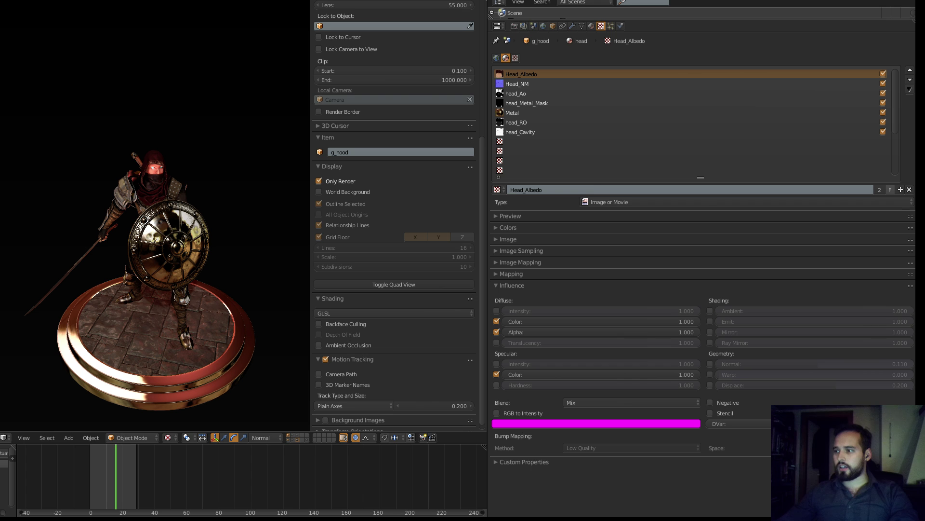
Step: Hide the 3D view's properties region and view the warrior from the front
middle_click_drag(159, 270, 164, 247)
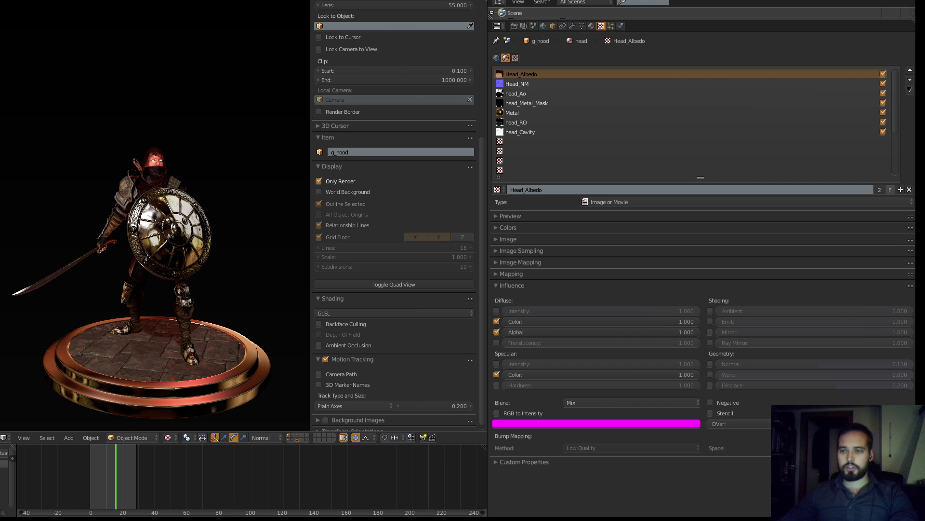
left_click_drag(311, 226, 483, 227)
middle_click_drag(357, 227, 381, 251)
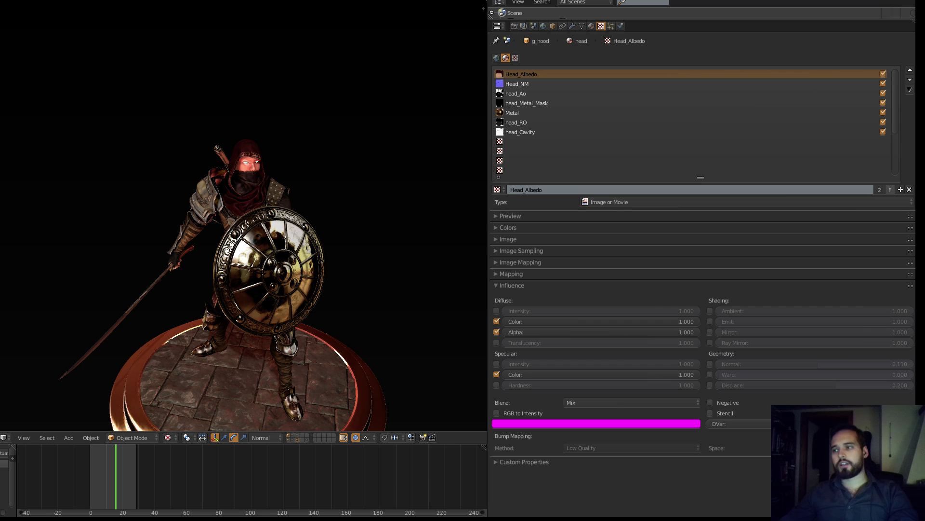
scroll(264, 213, "up", 1)
middle_click_drag(243, 232, 263, 203)
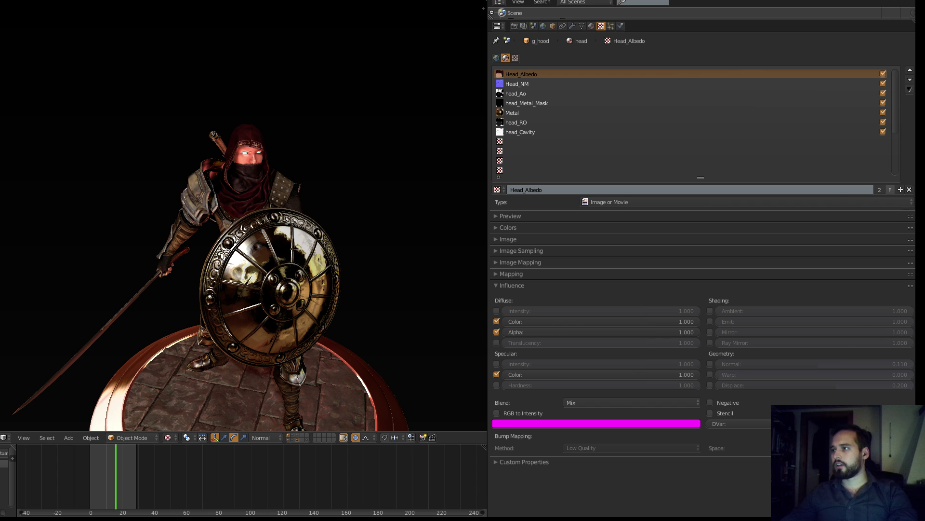
Step: Select the warrior's face object to show its texture list, and widen the texture properties area slightly
middle_click_drag(244, 236, 256, 289)
scroll(243, 217, "up", 3)
scroll(239, 275, "up", 3)
scroll(253, 265, "up", 1)
middle_click_drag(256, 289, 285, 290)
right_click(300, 217)
scroll(300, 217, "down", 2)
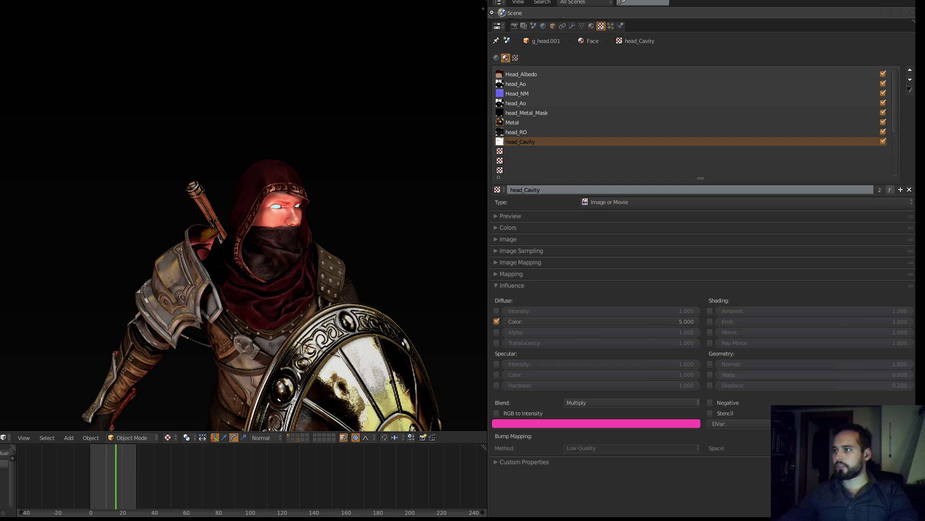
left_click_drag(488, 250, 468, 251)
scroll(309, 251, "up", 2)
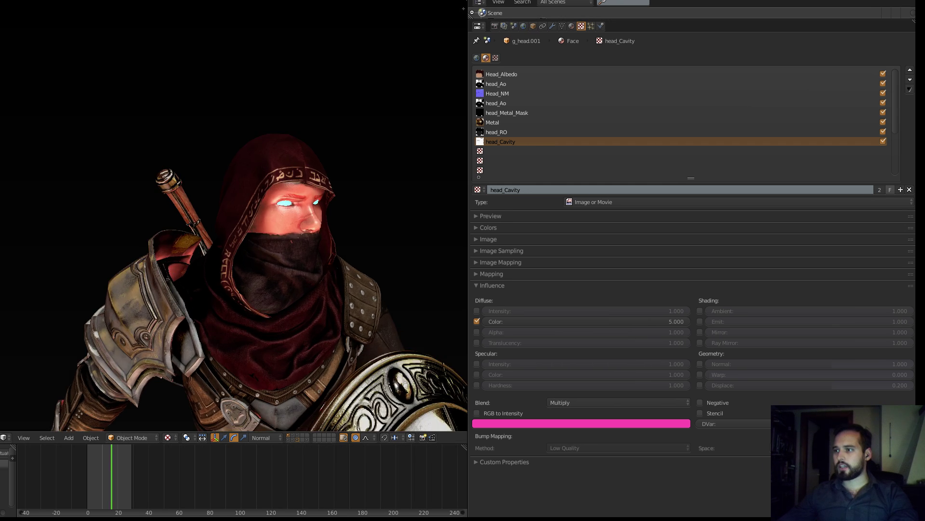
middle_click_drag(309, 251, 289, 246)
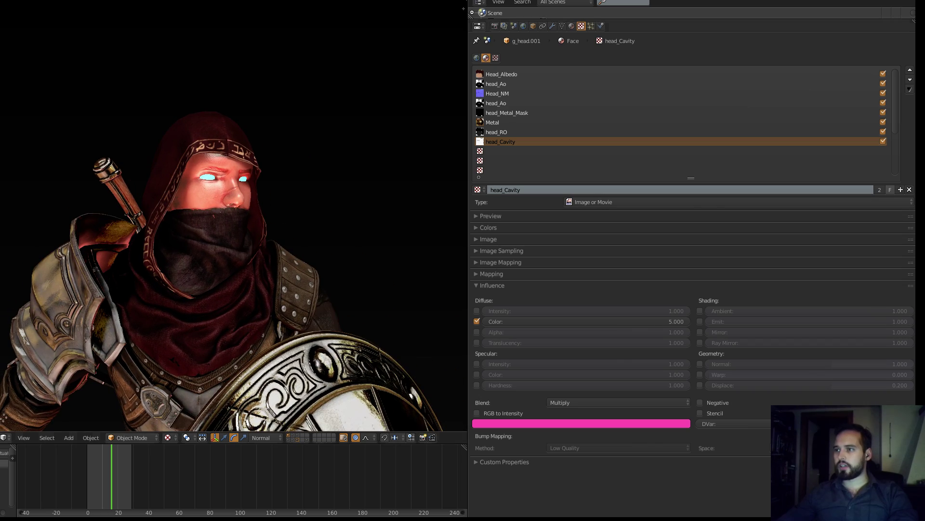
scroll(234, 217, "down", 5)
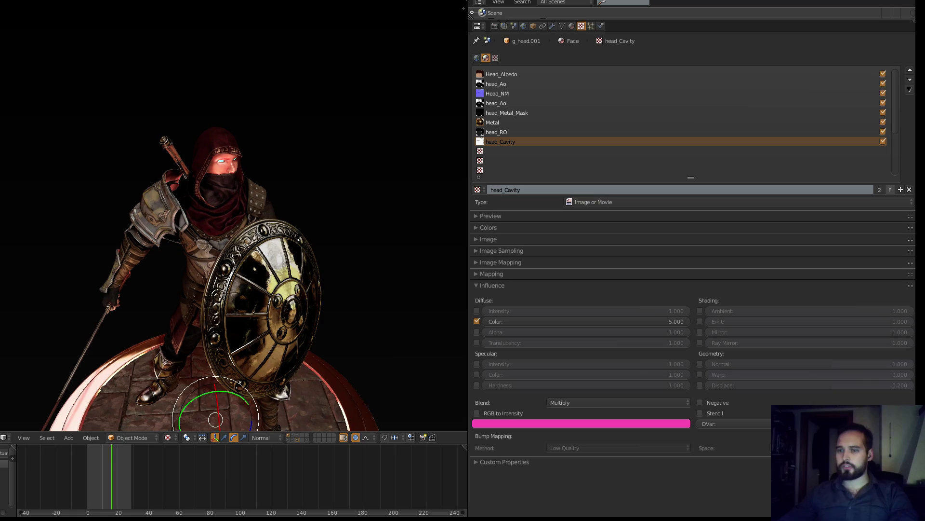
Step: Select the metal shield and make its Metal texture the active slot
right_click(264, 294)
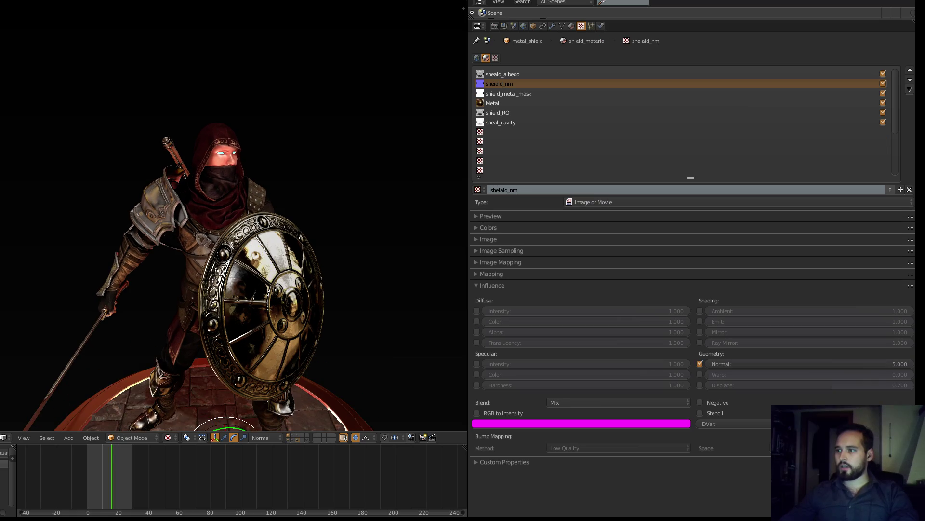
scroll(233, 251, "up", 3)
middle_click_drag(234, 251, 294, 256)
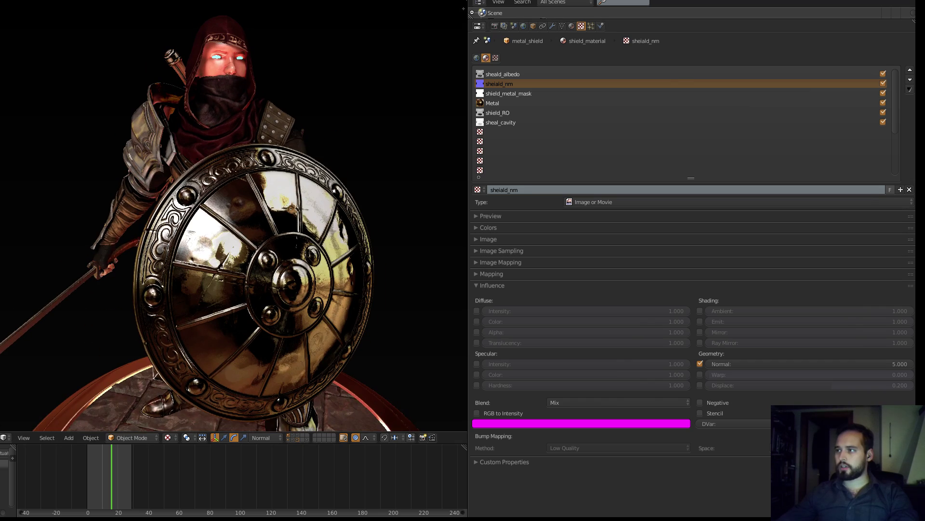
left_click(511, 103)
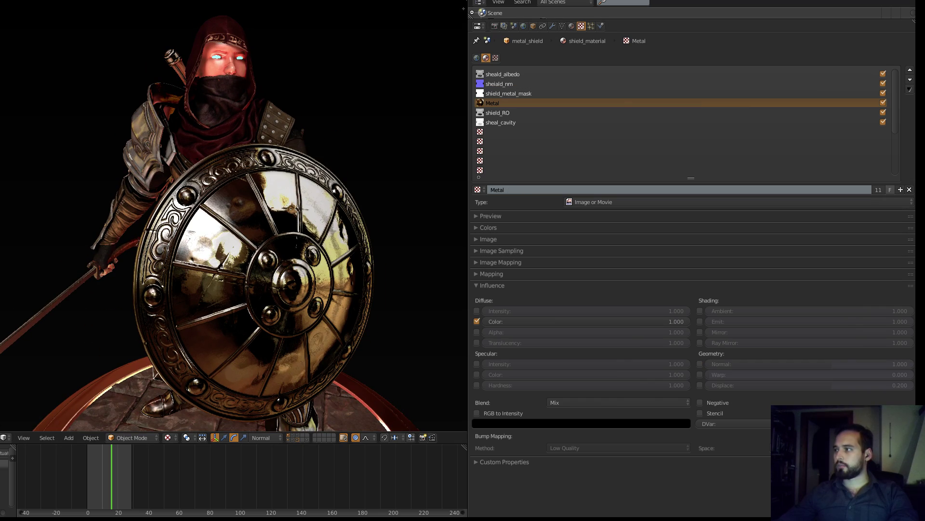
Step: Disable the shield's Metal texture, inspect the shield from several angles, and enable the texture again for comparison
left_click(883, 103)
middle_click_drag(285, 227, 270, 202)
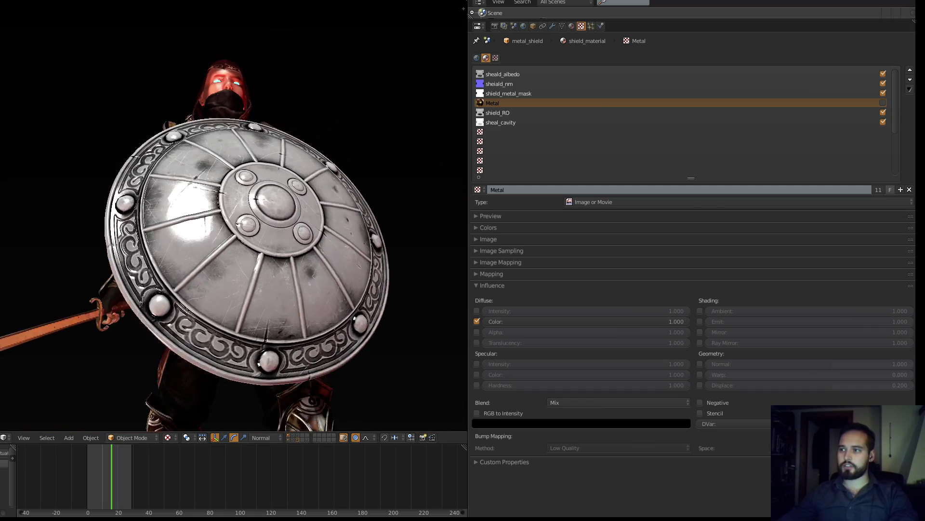
middle_click_drag(237, 278, 151, 227)
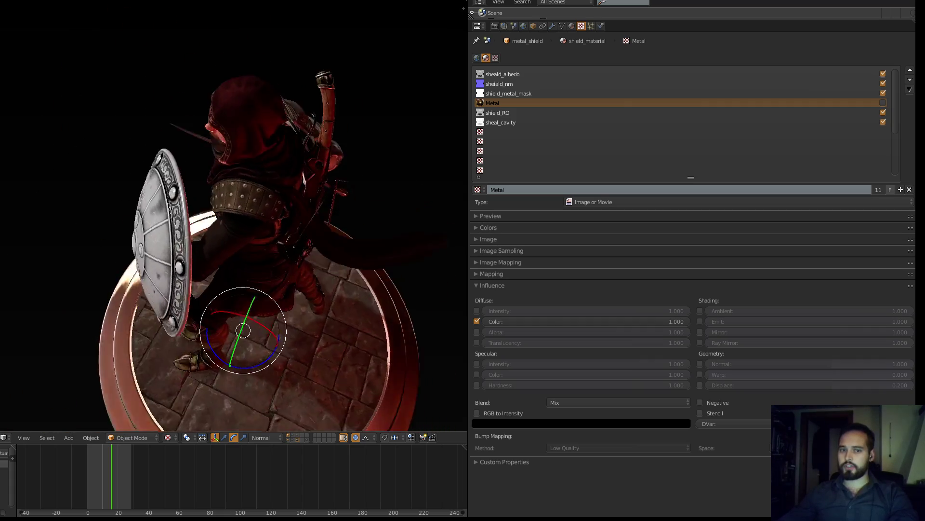
middle_click_drag(203, 251, 260, 226)
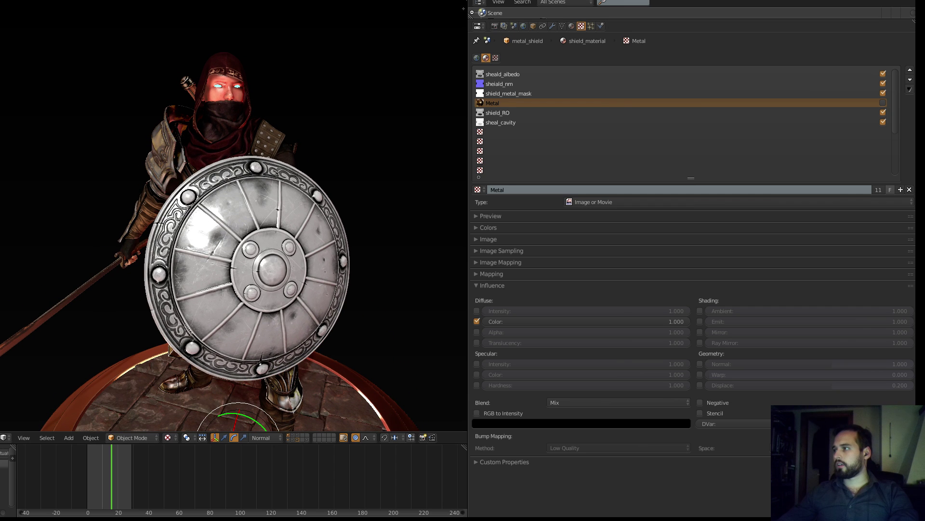
left_click(883, 102)
left_click(884, 103)
left_click(883, 102)
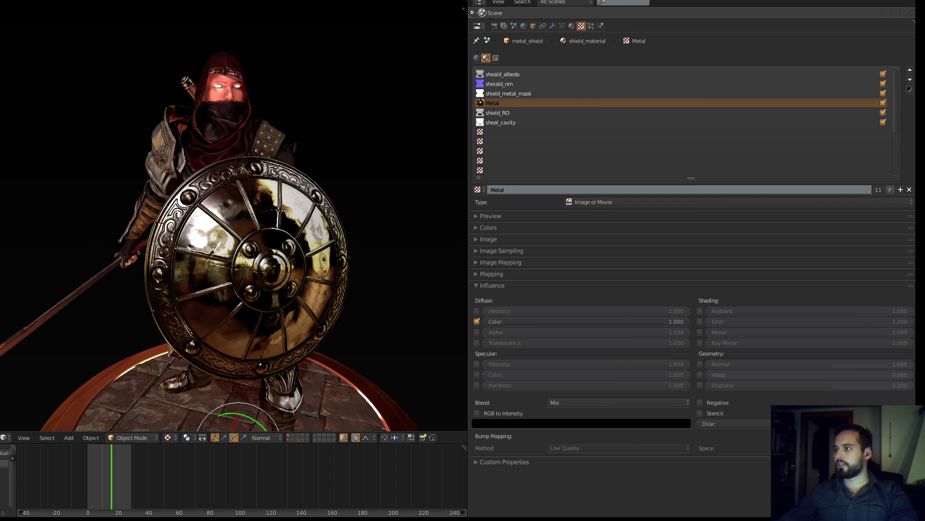
Step: Show the Metal texture's preview and compare it with the reflections on the shield from different angles
left_click(490, 216)
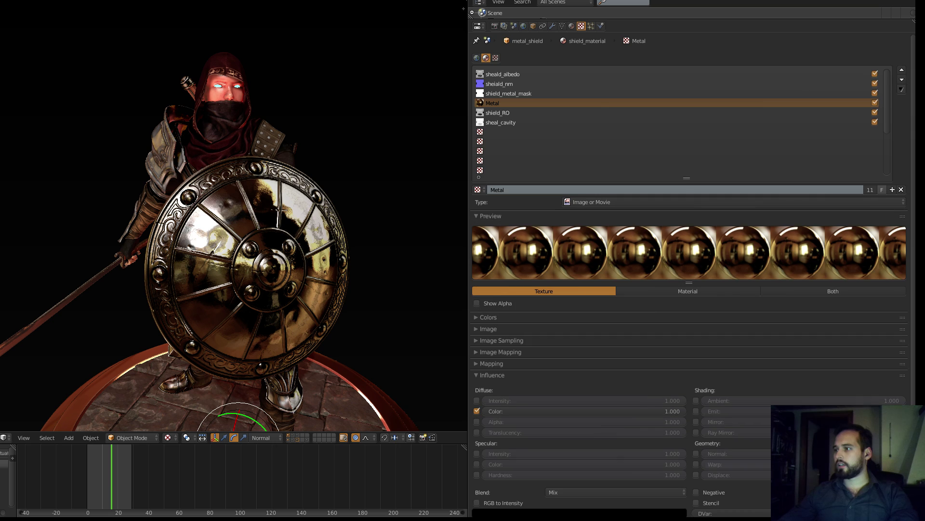
mouse_move(270, 241)
middle_mouse_down()
mouse_move(208, 241)
mouse_move(286, 241)
mouse_move(274, 241)
middle_mouse_up()
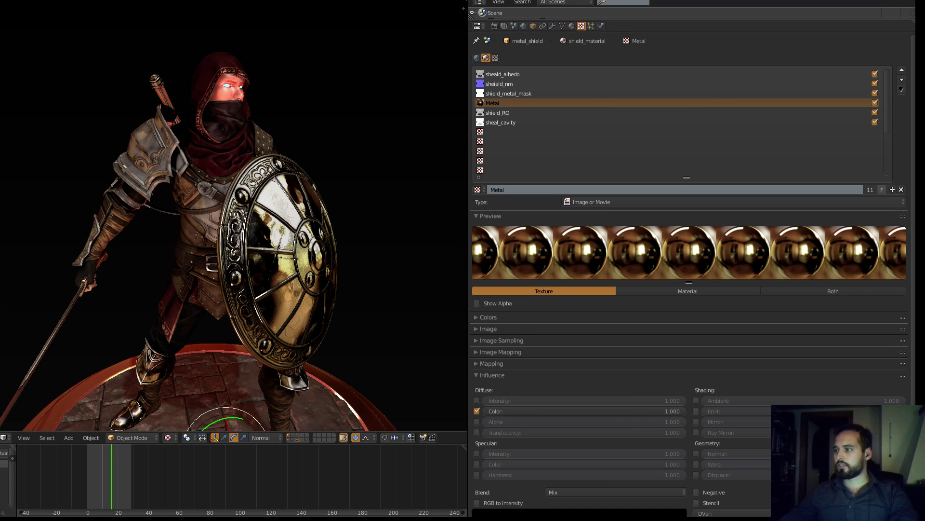
middle_click_drag(270, 241, 212, 241)
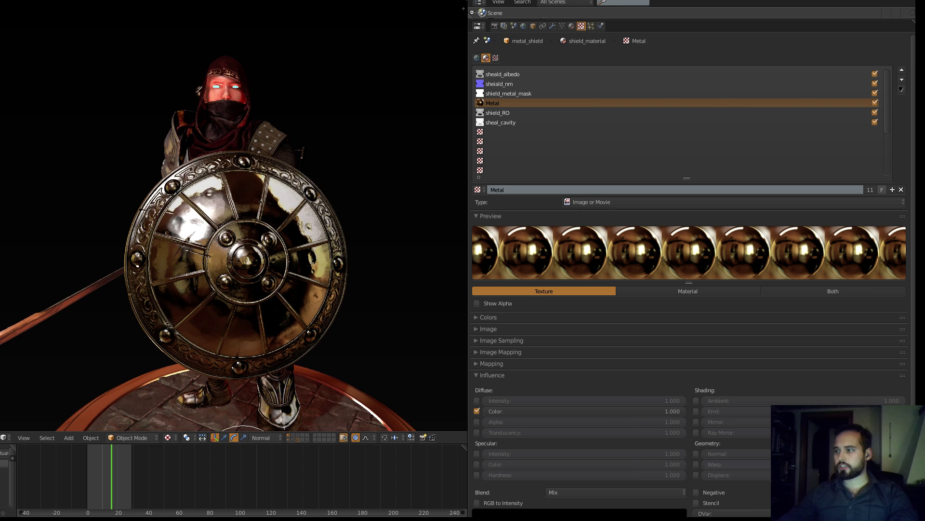
Step: Expand the Metal texture's mapping settings to examine its coordinates and projection
middle_click_drag(578, 299, 579, 271)
left_click(491, 348)
left_click(492, 336)
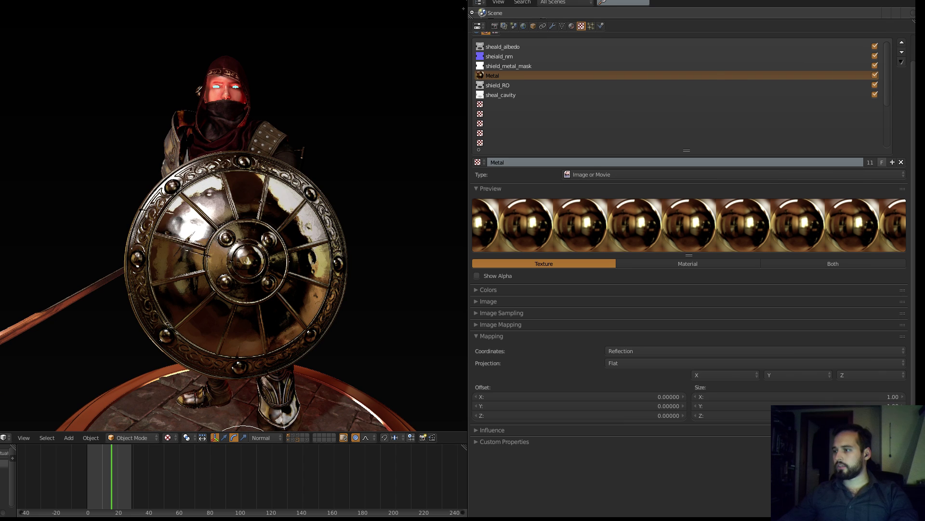
left_click(491, 336)
left_click(491, 336)
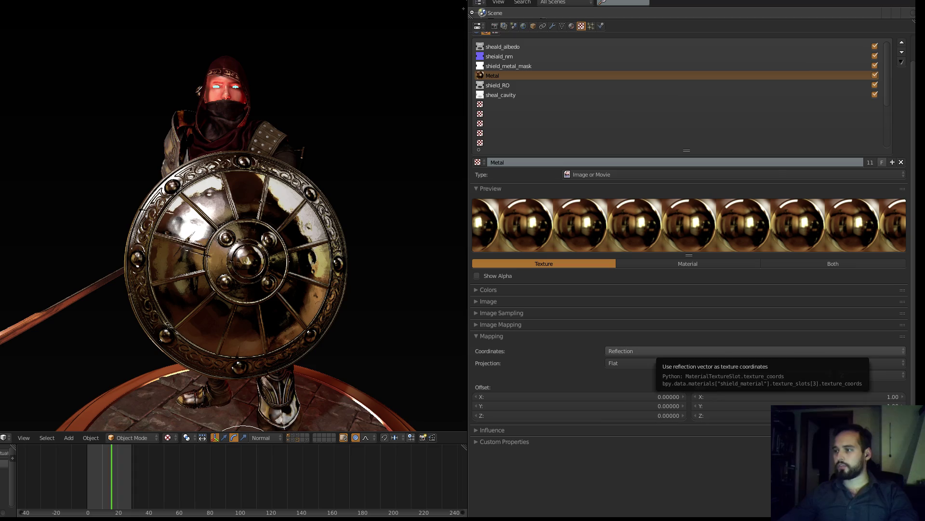
Step: Examine the reflections on the metal shield and the warrior's armor from several angles and distances
middle_click_drag(241, 232, 248, 277)
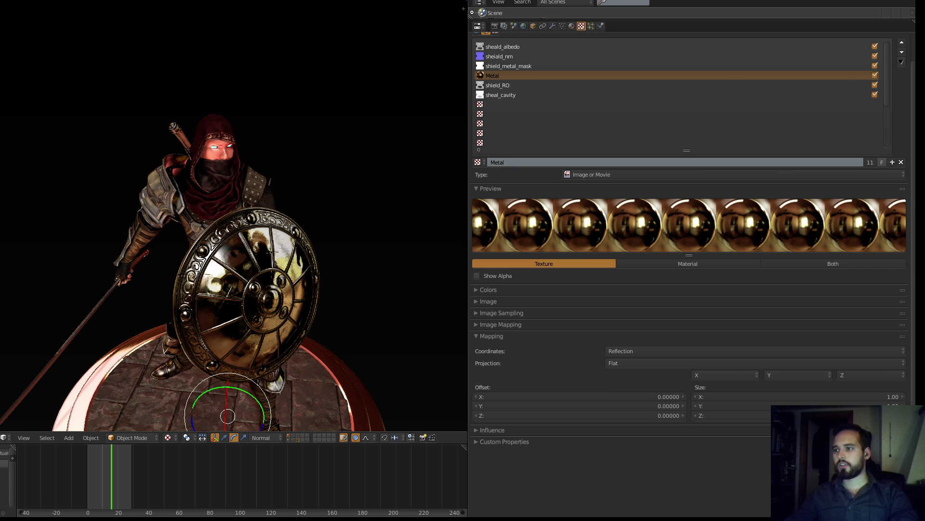
scroll(248, 277, "down", 3)
middle_click_drag(248, 277, 287, 226)
scroll(282, 246, "up", 3)
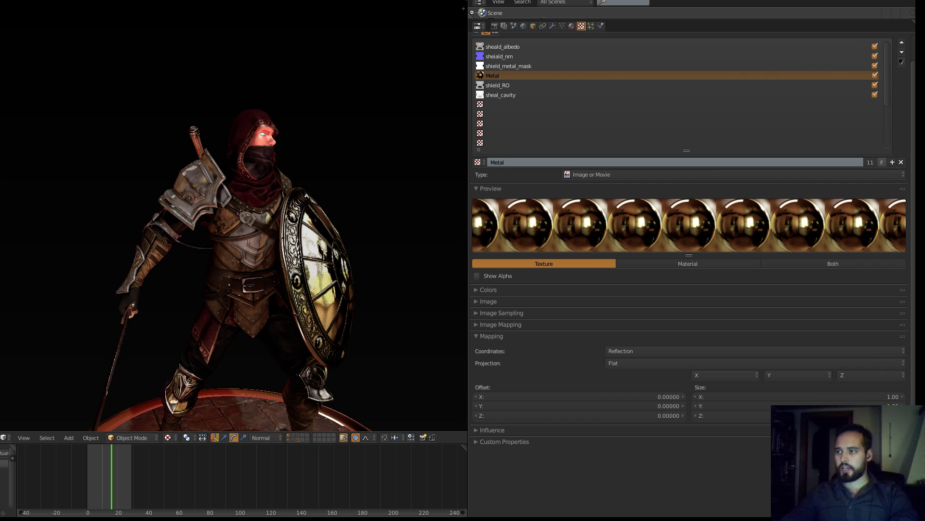
middle_click_drag(429, 234, 415, 245)
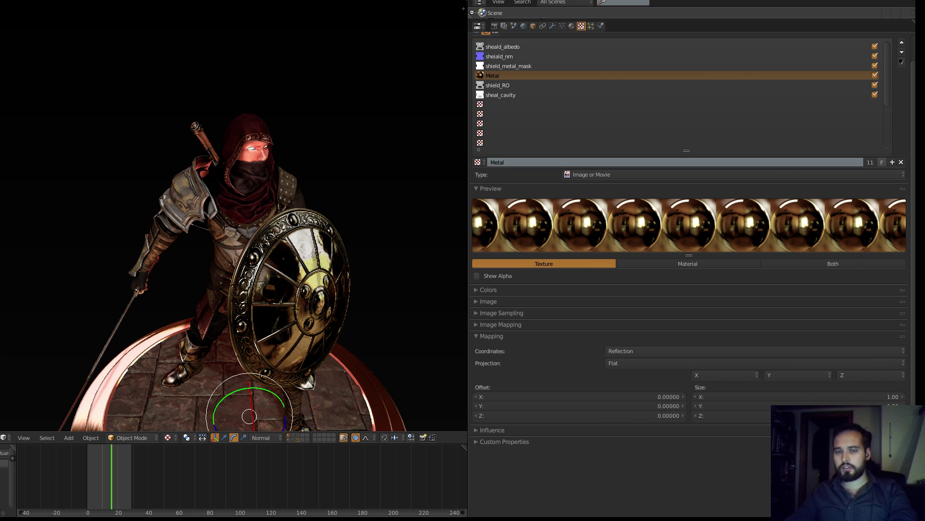
scroll(234, 241, "down", 2)
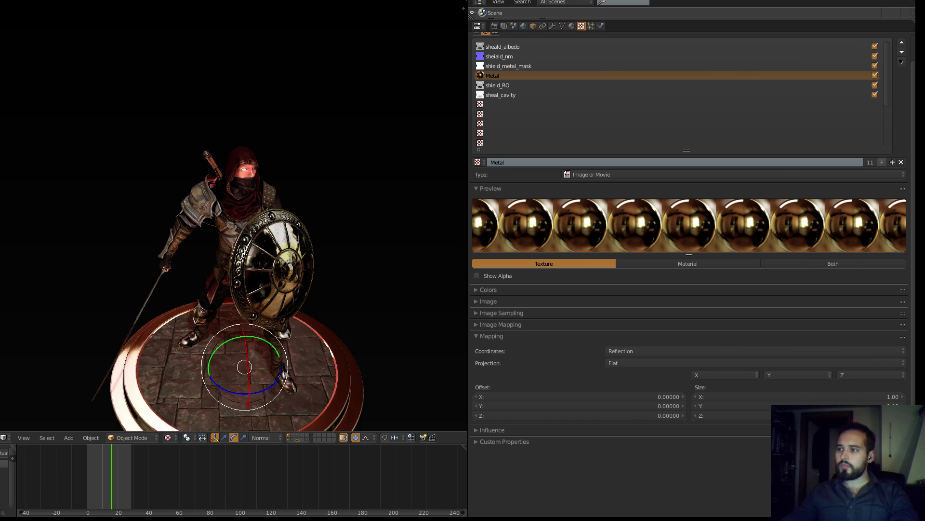
middle_click_drag(234, 241, 218, 182)
scroll(275, 212, "up", 3)
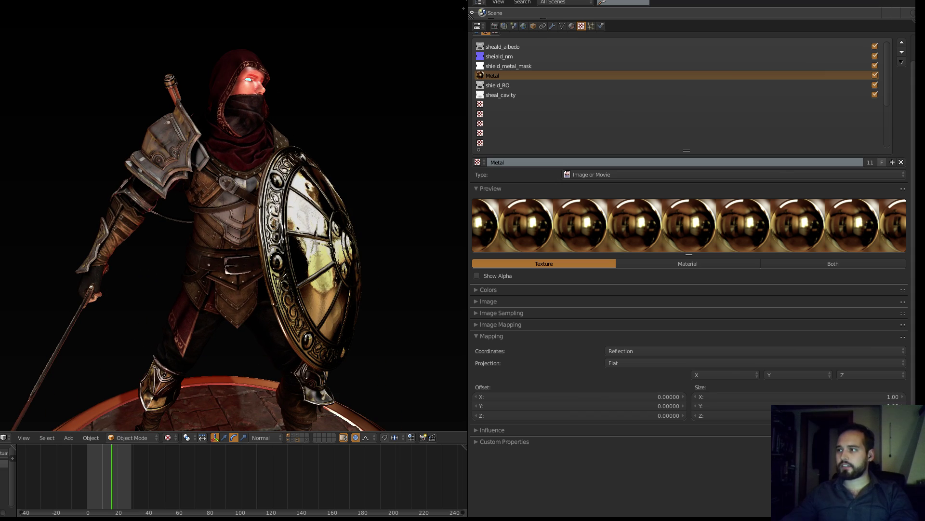
middle_click_drag(233, 217, 227, 241)
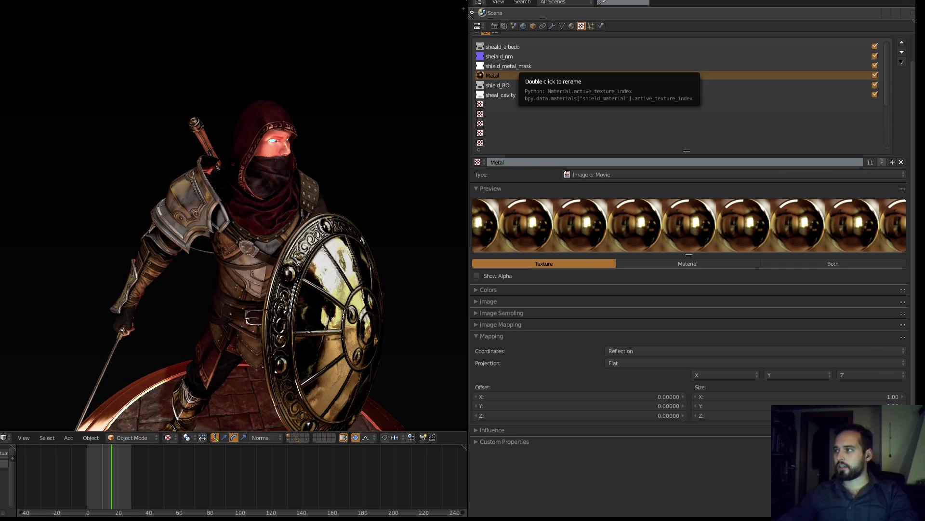
Step: Select the warrior's chest armor and make its chest_Metal_mask texture the active slot
left_click(602, 66)
mouse_move(337, 202)
middle_mouse_down()
mouse_move(310, 191)
mouse_move(359, 196)
mouse_move(290, 209)
mouse_move(308, 212)
mouse_move(337, 186)
mouse_move(362, 185)
mouse_move(337, 188)
mouse_move(356, 195)
mouse_move(350, 200)
middle_mouse_up()
scroll(337, 185, "up", 2)
right_click(272, 314)
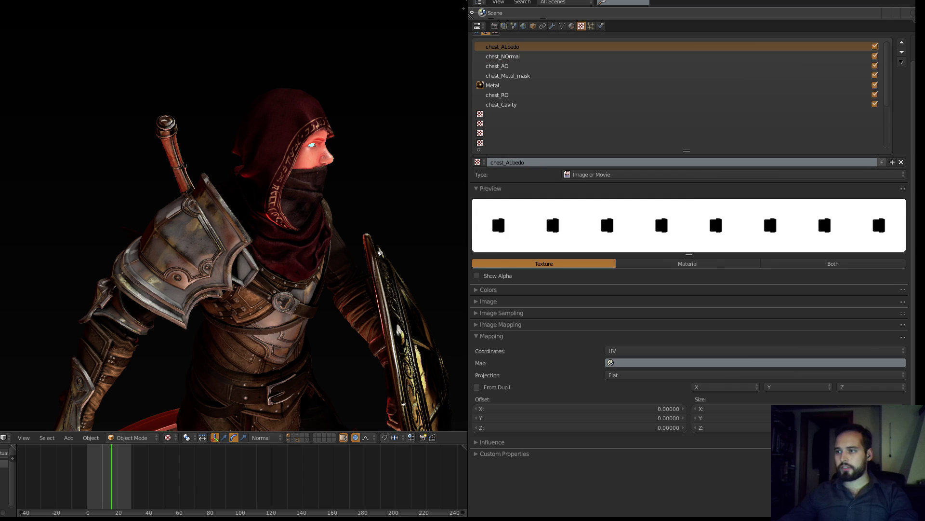
scroll(273, 314, "down", 1)
left_click(512, 76)
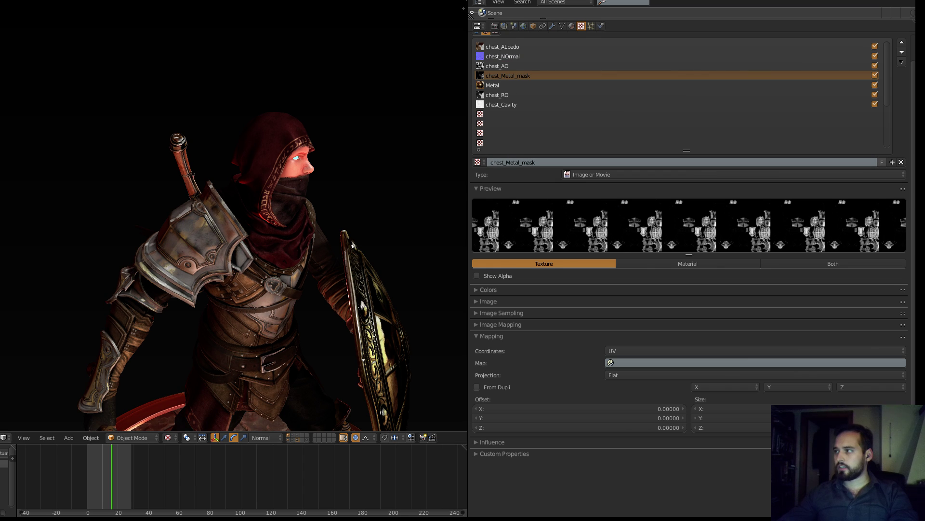
Step: Disable the chest_Metal_mask texture, inspect the armor up close, and enable the texture again for comparison
left_click(875, 75)
mouse_move(289, 216)
middle_mouse_down()
mouse_move(351, 217)
mouse_move(367, 251)
mouse_move(251, 212)
mouse_move(318, 217)
mouse_move(327, 179)
mouse_move(275, 212)
mouse_move(337, 212)
mouse_move(304, 215)
mouse_move(289, 232)
mouse_move(313, 227)
mouse_move(297, 224)
middle_mouse_up()
scroll(318, 217, "up", 4)
scroll(337, 212, "down", 4)
left_click(875, 76)
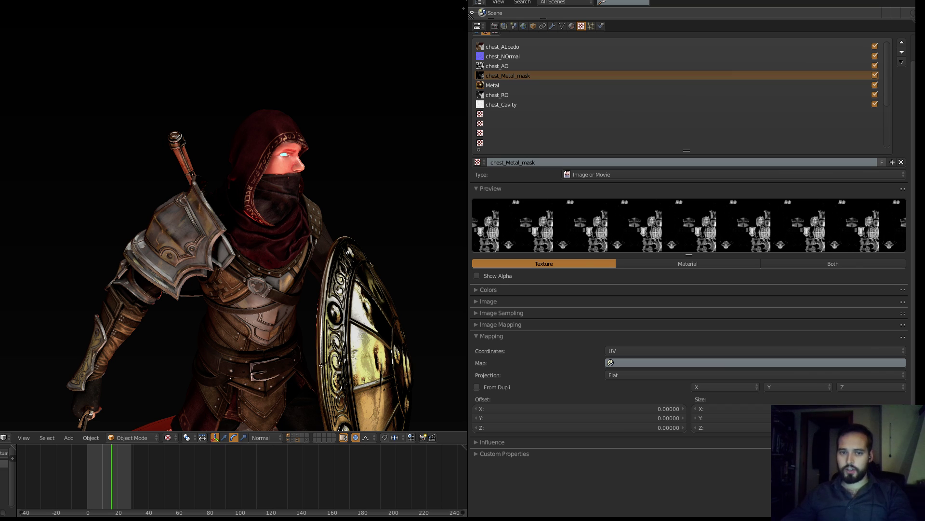
scroll(299, 224, "up", 1)
middle_click_drag(290, 224, 342, 224)
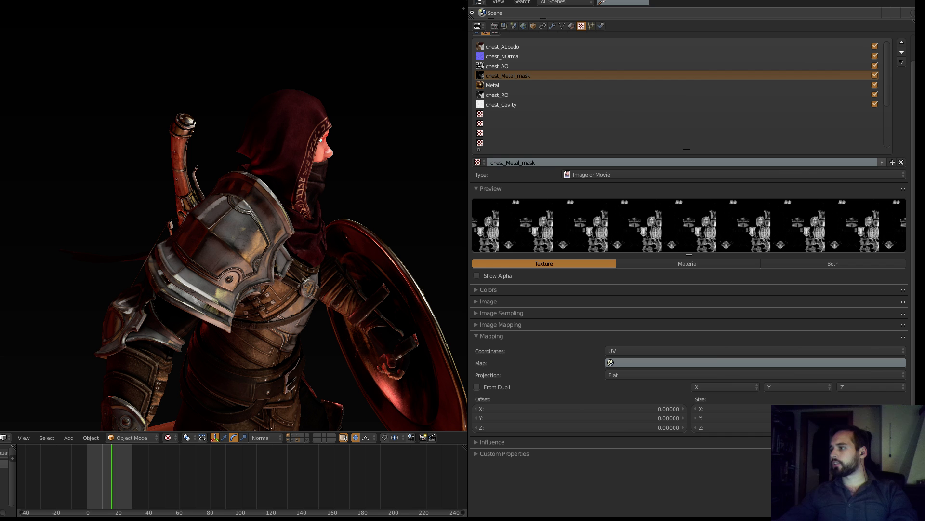
Step: Collapse the chest_Metal_mask texture's preview and mapping settings and expand its influence settings
middle_click_drag(627, 275, 627, 278)
left_click(489, 192)
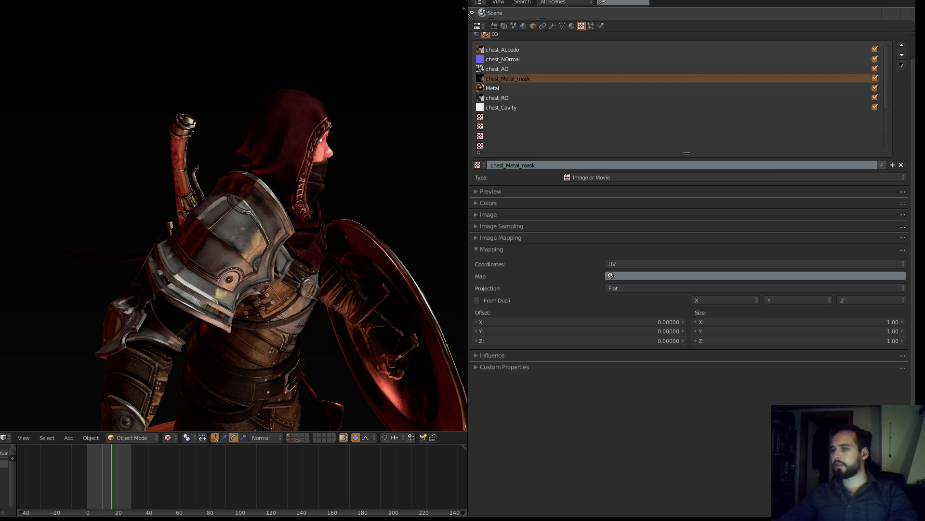
middle_click_drag(337, 299, 270, 295)
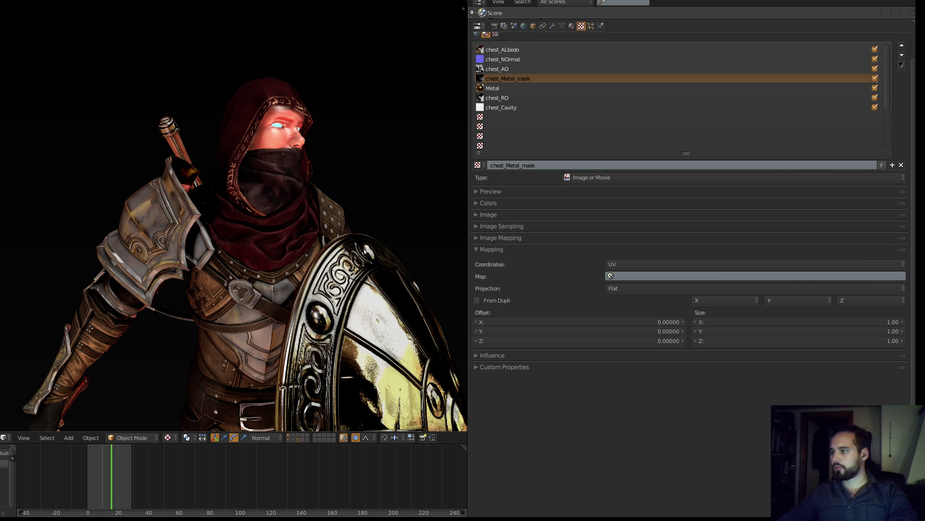
left_click(627, 249)
left_click(627, 261)
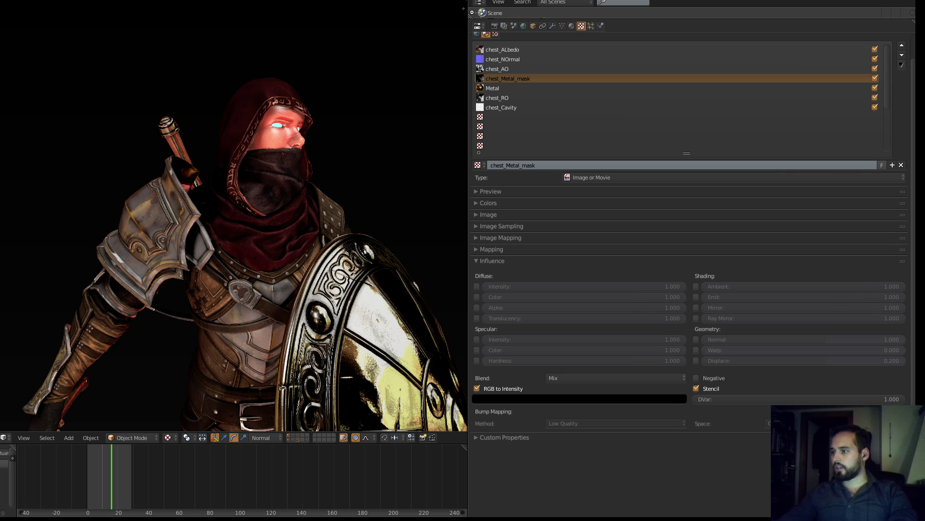
Step: Switch the chest_Metal_mask texture's RGB to Intensity and Stencil options off and on to compare their effect on the armor
left_click(502, 388)
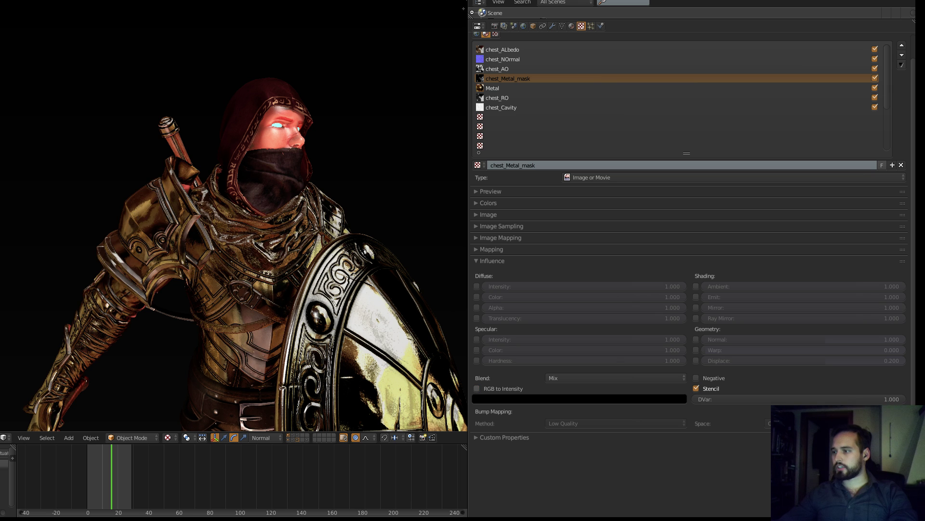
left_click(502, 388)
left_click(502, 388)
left_click(503, 388)
left_click(710, 388)
left_click(710, 388)
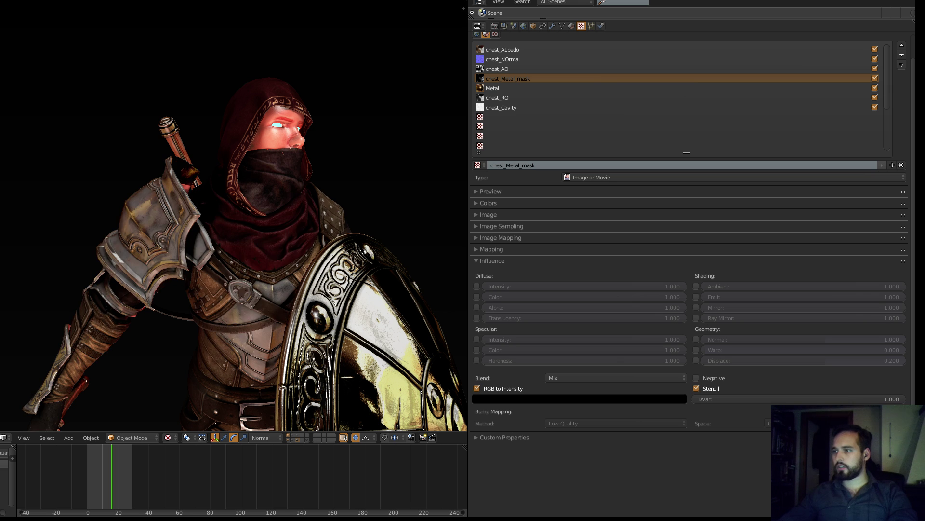
left_click(711, 389)
left_click(710, 388)
Step: Make chest_AO the active texture and switch it off and on to compare the armor's shading
middle_click_drag(270, 270, 227, 337)
left_click(511, 69)
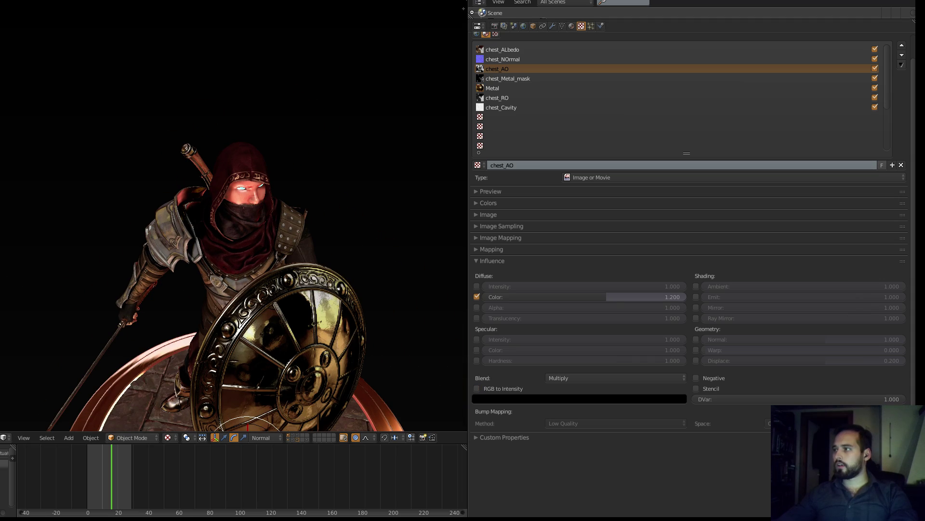
left_click(875, 69)
left_click(874, 68)
left_click(875, 68)
left_click(875, 69)
Step: Examine the armor's ambient occlusion shading and metal reflections from the side, front and above
middle_click_drag(241, 289, 308, 227)
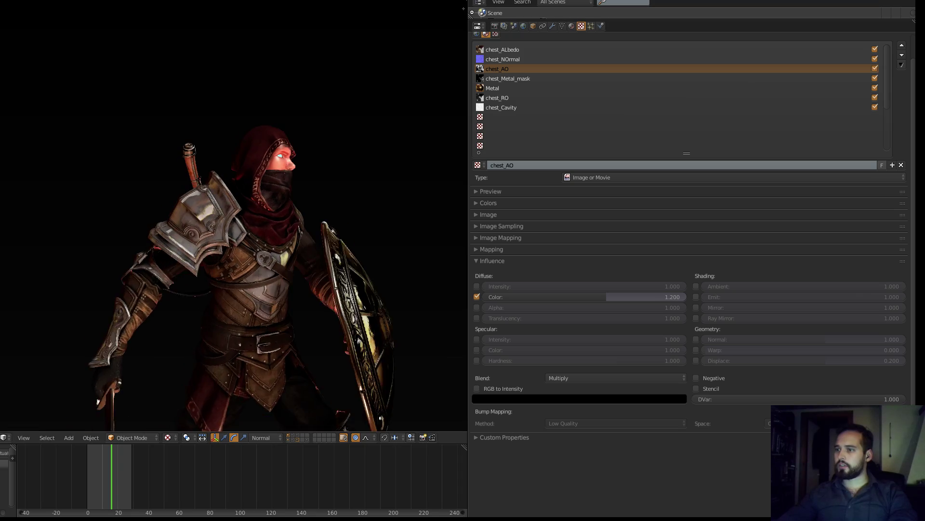
scroll(270, 250, "up", 2)
middle_click_drag(270, 250, 332, 260)
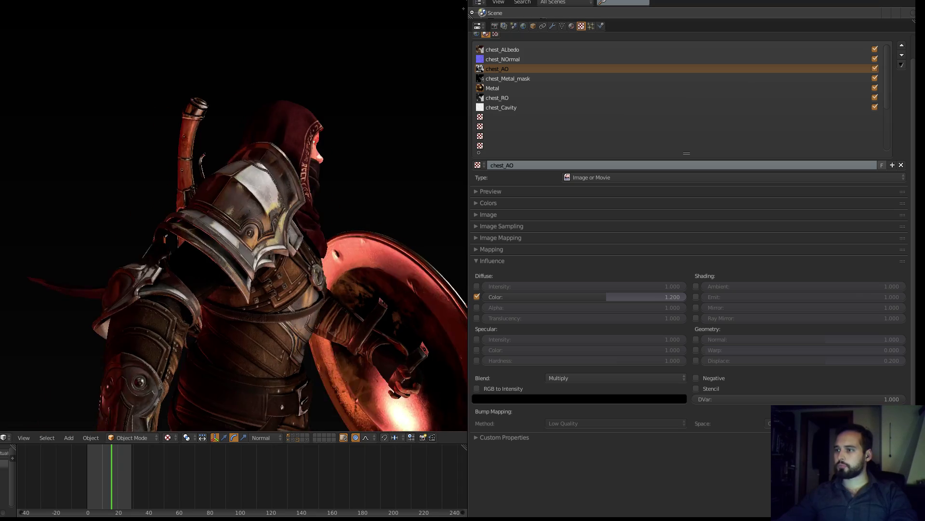
middle_click_drag(313, 221, 359, 222)
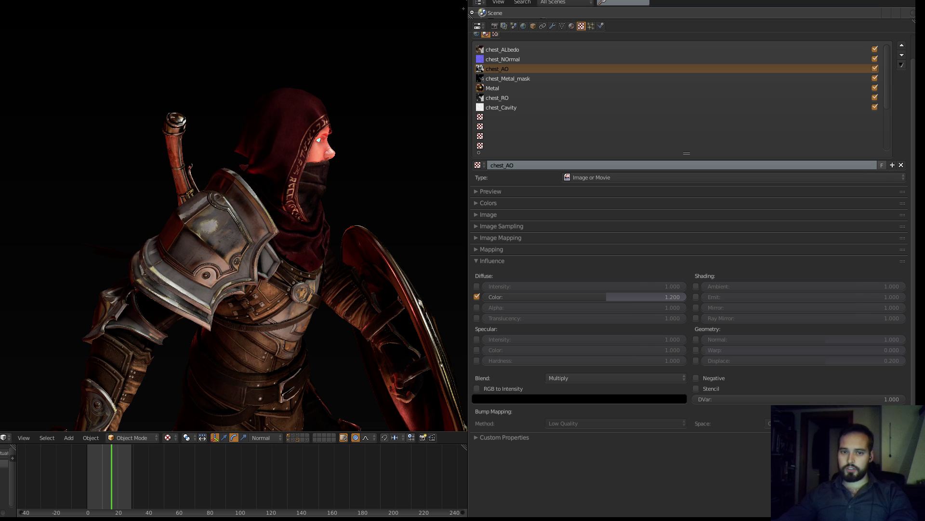
middle_click_drag(348, 226, 270, 229)
middle_click_drag(318, 251, 284, 246, "shift")
scroll(217, 226, "down", 2)
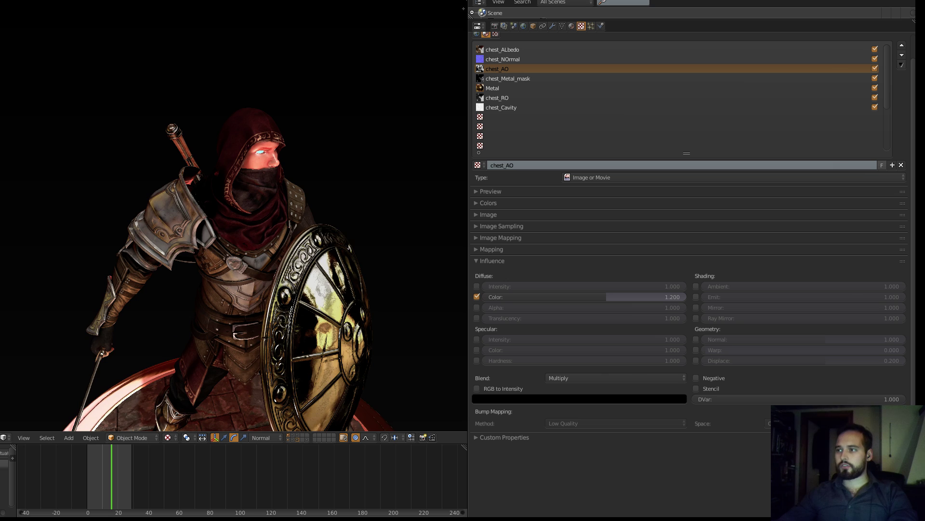
middle_click_drag(284, 246, 263, 243)
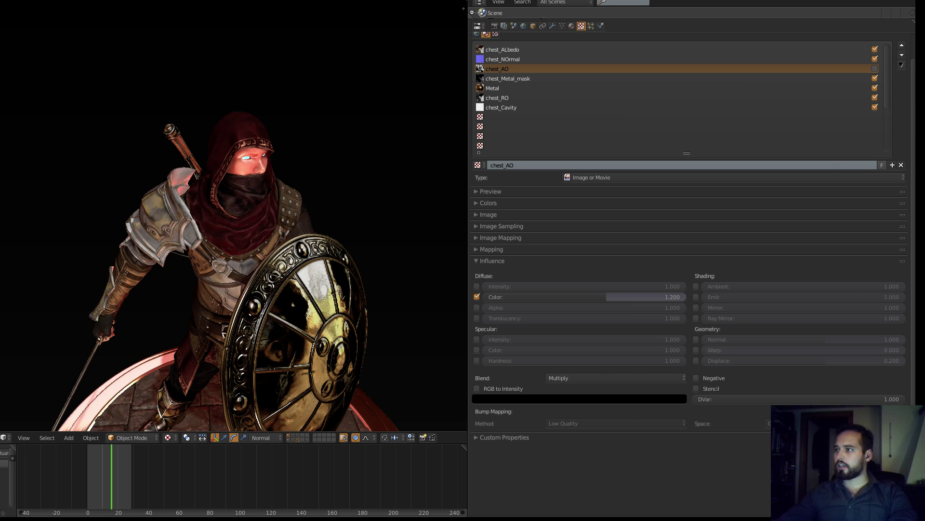
scroll(263, 243, "up", 3)
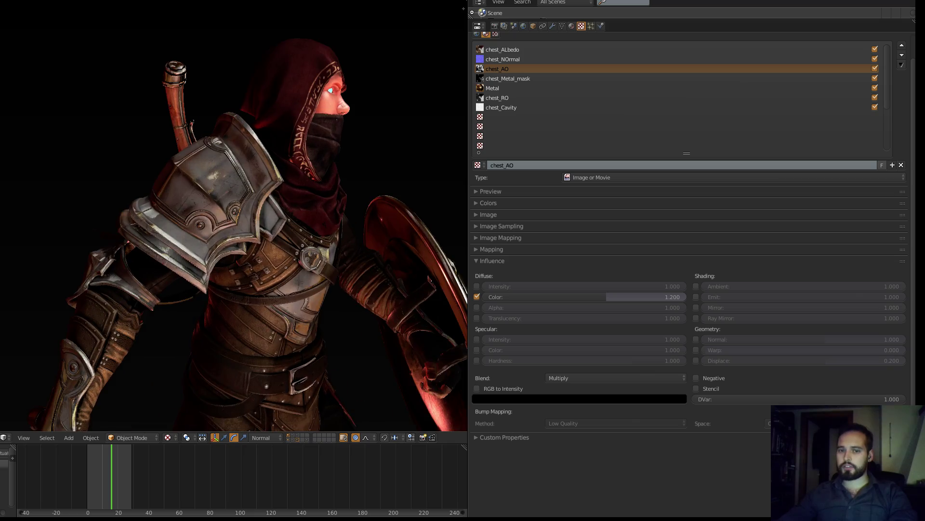
middle_click_drag(262, 243, 166, 260)
scroll(180, 240, "down", 1)
scroll(258, 236, "up", 4)
scroll(122, 276, "down", 3)
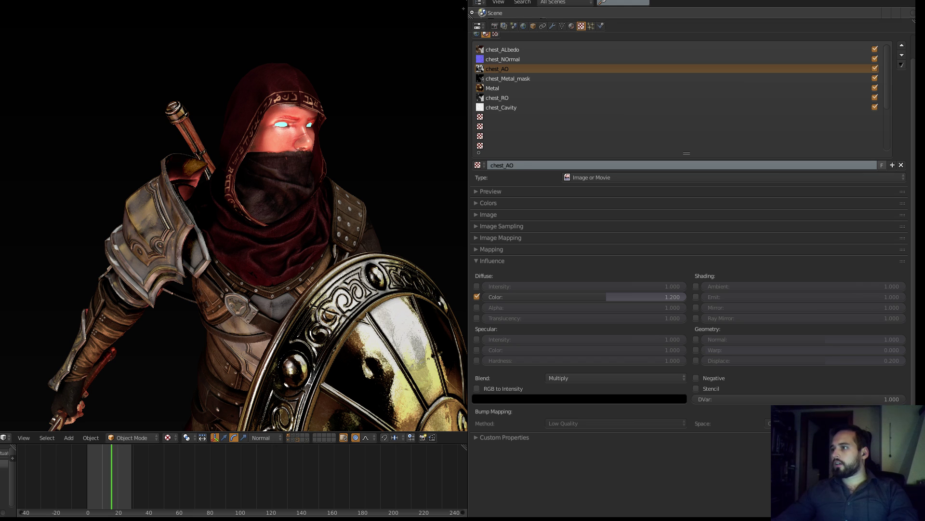
Step: Make chest_ALbedo the active texture and disable the chest's normal, AO, metal mask, Metal, RO and cavity textures
left_click(502, 49)
left_click(874, 59)
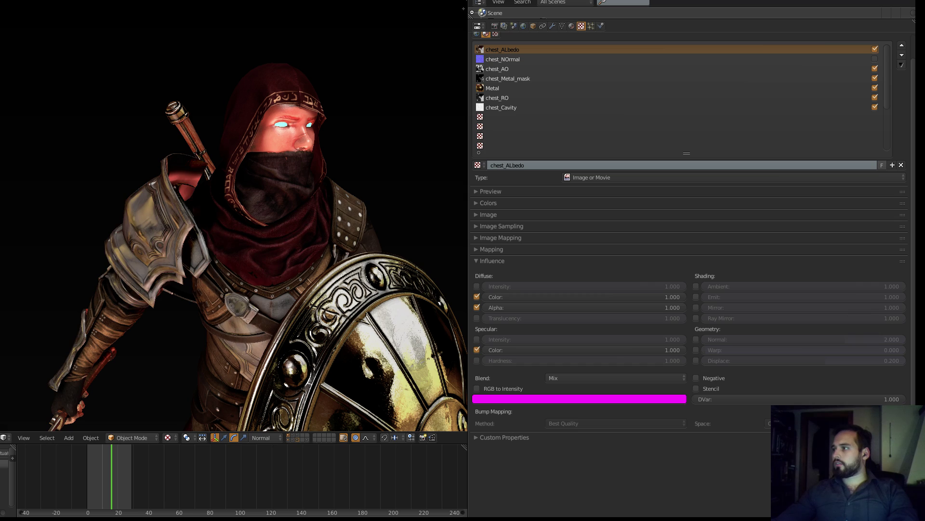
left_click(874, 68)
left_click(874, 78)
left_click(875, 87)
left_click(874, 107)
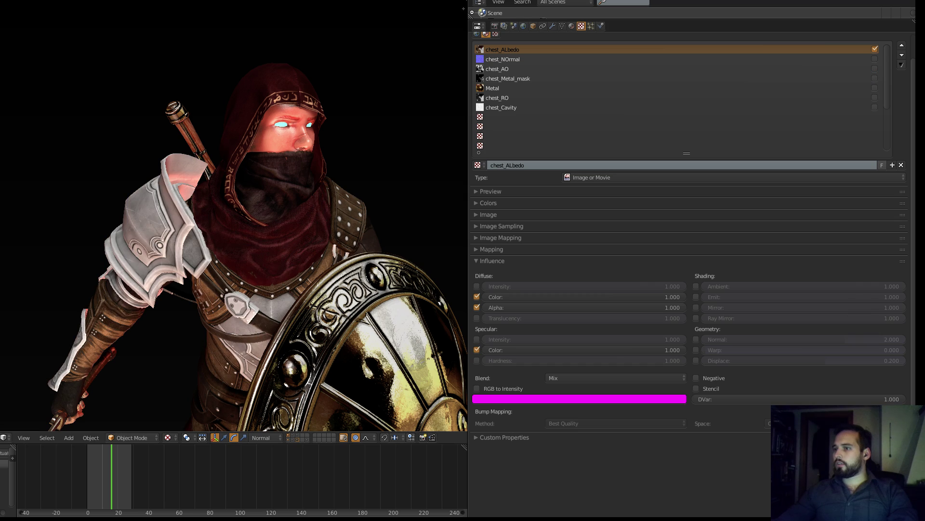
Step: Inspect the armor with only its albedo texture, toggling the diffuse and specular color influences for comparison
scroll(270, 217, "down", 3)
middle_click_drag(270, 217, 376, 224)
scroll(338, 219, "up", 3)
middle_click_drag(308, 226, 193, 214)
middle_click_drag(241, 270, 202, 135, "shift")
middle_click_drag(203, 193, 309, 203)
middle_click_drag(241, 145, 326, 289, "shift")
scroll(289, 241, "down", 3)
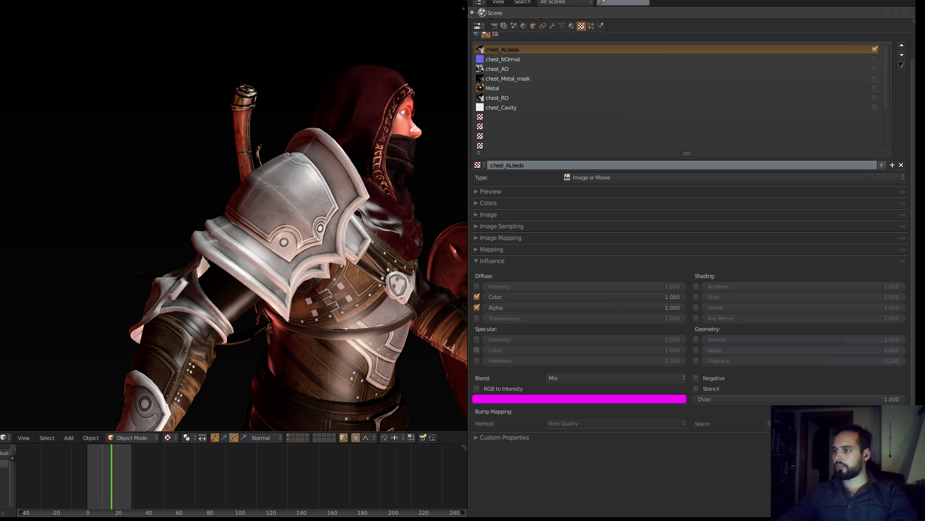
mouse_move(299, 241)
middle_mouse_down()
mouse_move(193, 232)
mouse_move(294, 253)
middle_mouse_up()
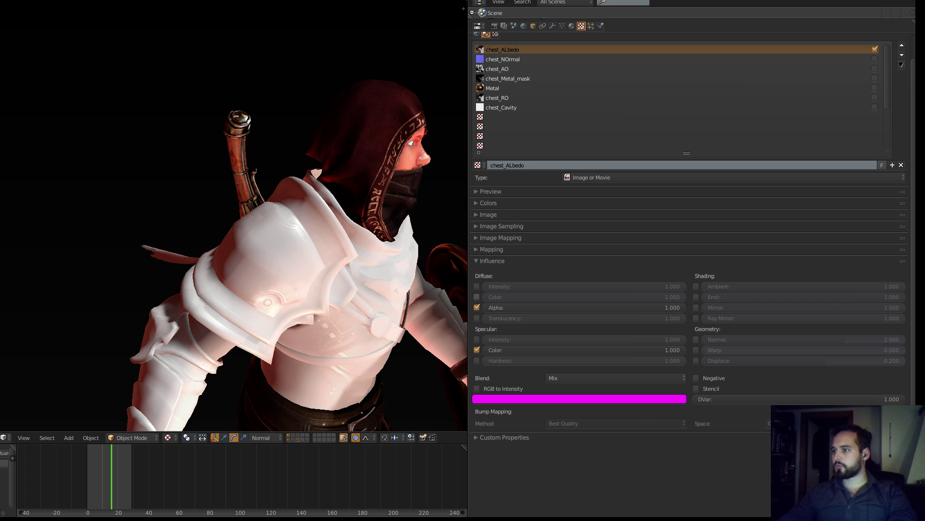
middle_click_drag(367, 241, 361, 245)
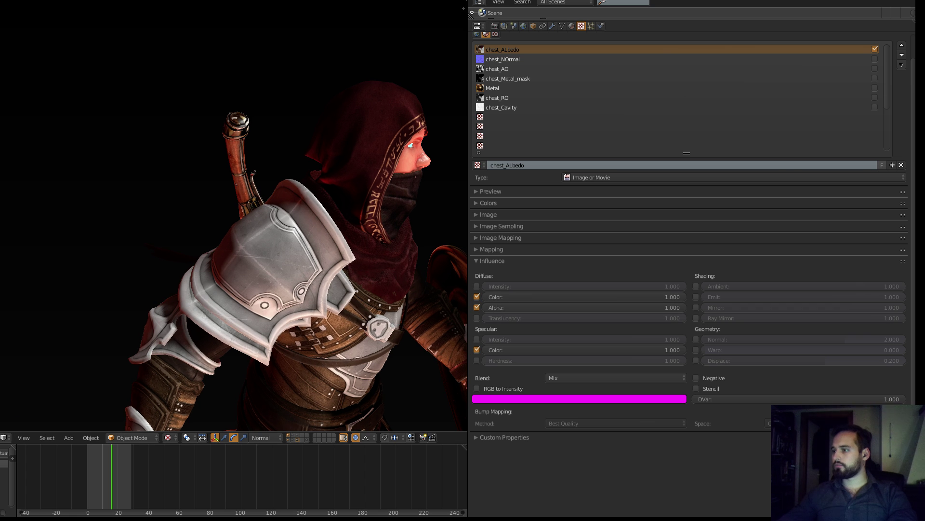
Step: Make chest_NOrmal the active texture, enable it, and inspect its effect on the armor
left_click(504, 59)
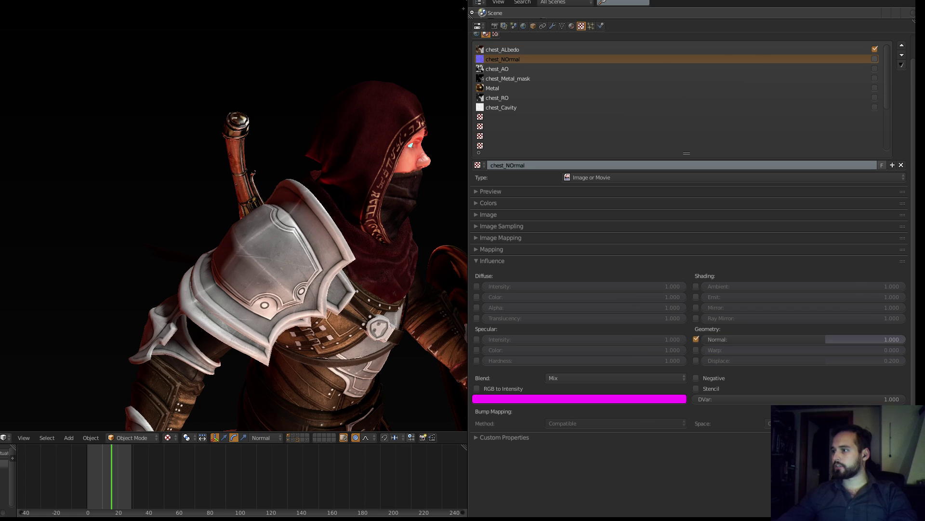
left_click(875, 58)
middle_click_drag(347, 250, 303, 205)
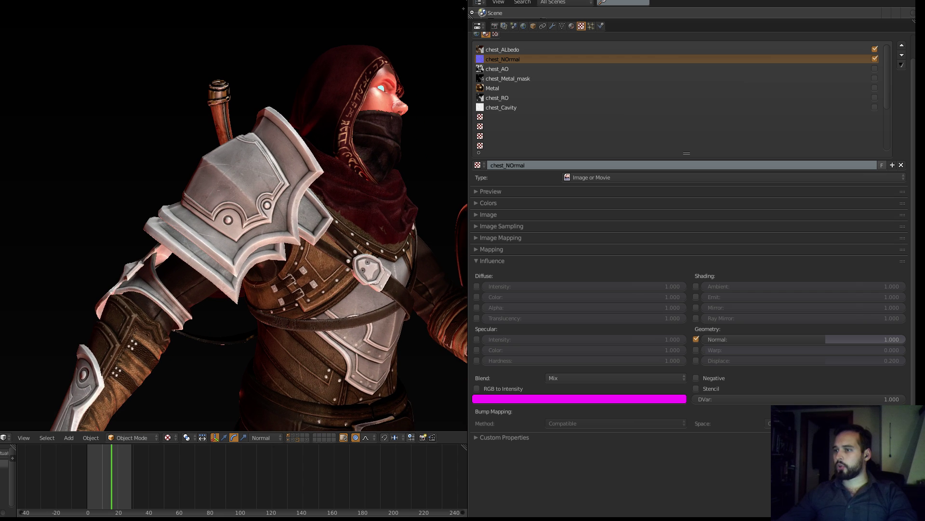
middle_click_drag(270, 207, 229, 245)
Step: Make chest_AO the active texture, enable it, and inspect the armor from the front
left_click(578, 69)
left_click(875, 69)
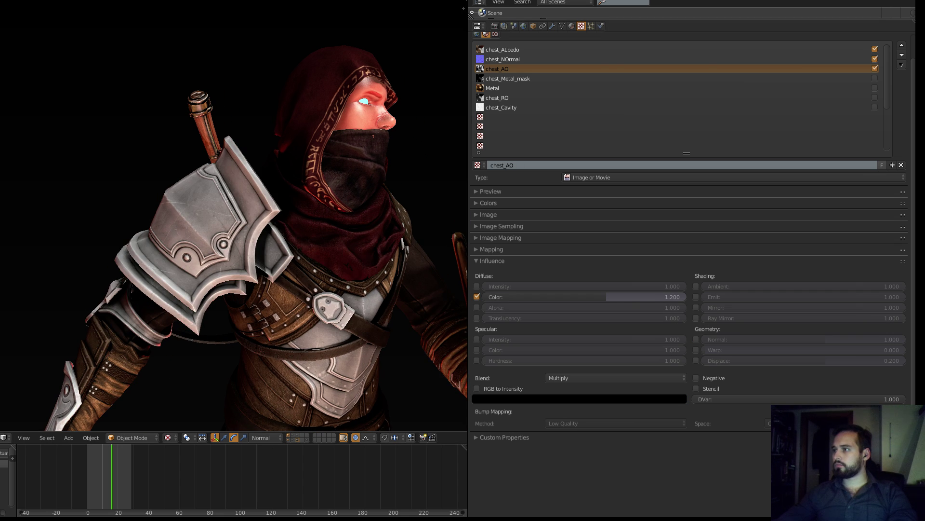
scroll(279, 217, "down", 3)
mouse_move(280, 217)
middle_mouse_down()
mouse_move(265, 251)
mouse_move(261, 221)
mouse_move(227, 256)
mouse_move(284, 250)
mouse_move(279, 219)
mouse_move(217, 214)
middle_mouse_up()
scroll(280, 220, "up", 2)
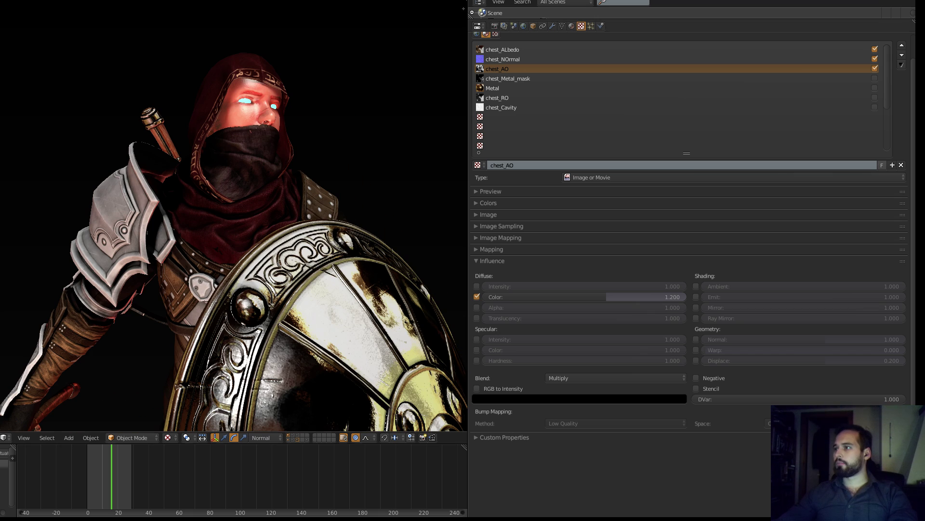
Step: Enable the chest_Metal_mask texture and the Metal reflection texture on the chest armor
left_click(875, 78)
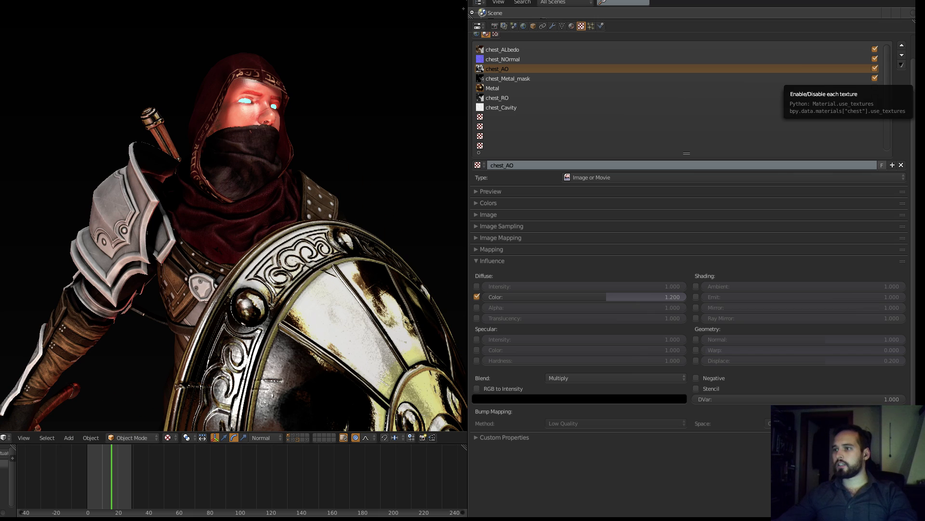
middle_click_drag(236, 217, 290, 218)
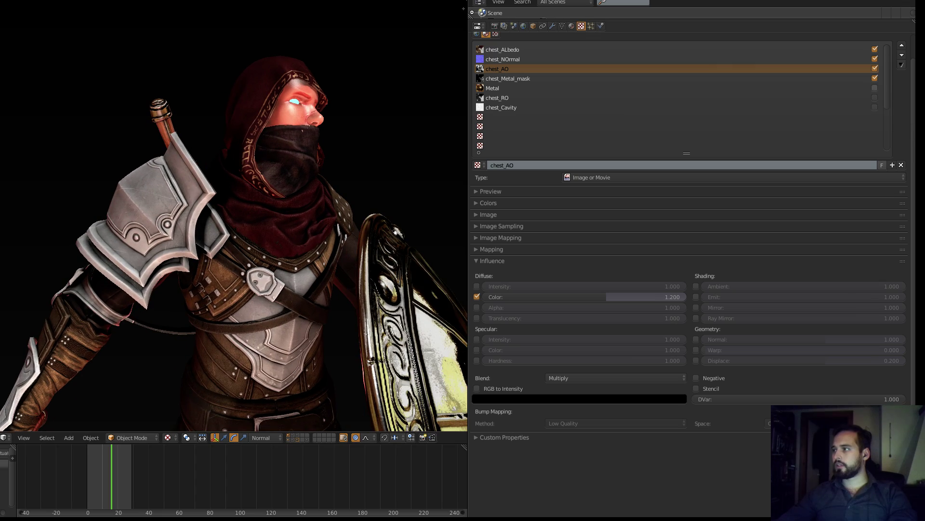
left_click(875, 88)
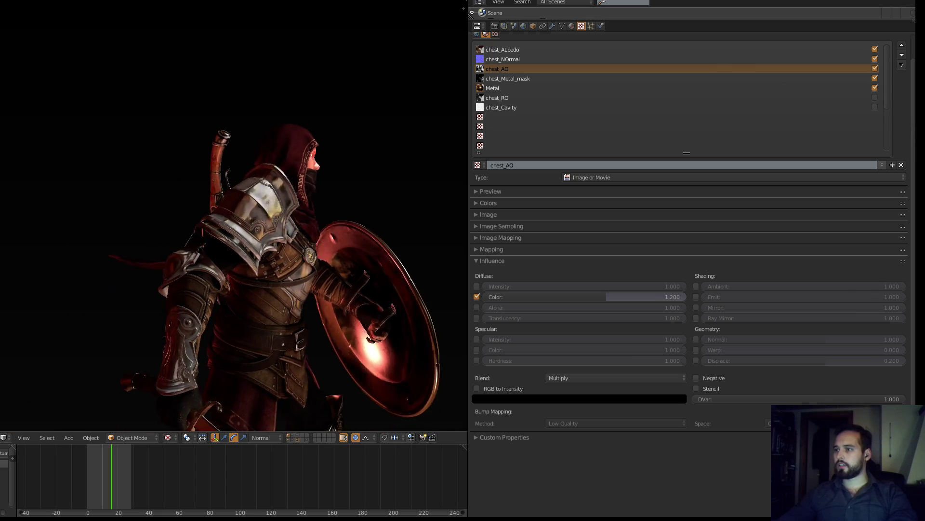
Step: Make chest_RO the active texture, enable it, and inspect its effect on the armor
middle_click_drag(232, 217, 183, 217)
scroll(234, 217, "up", 3)
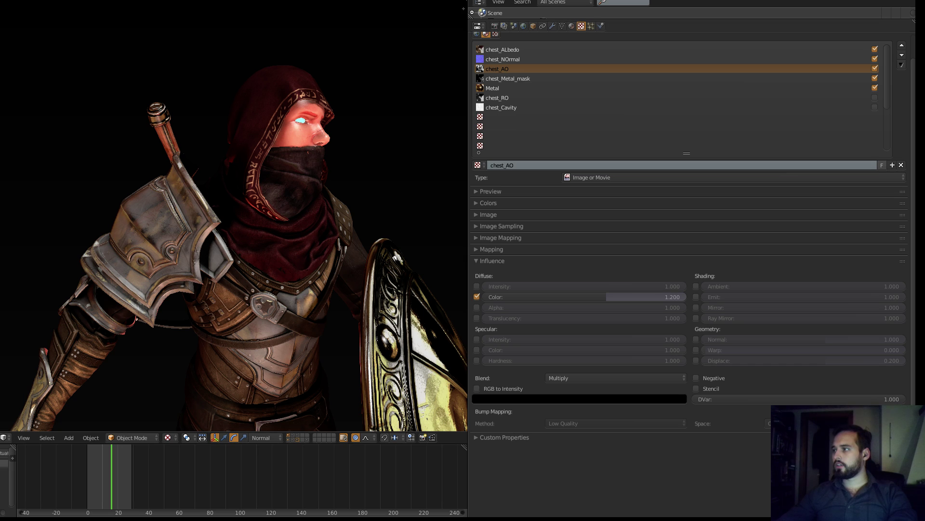
left_click(498, 98)
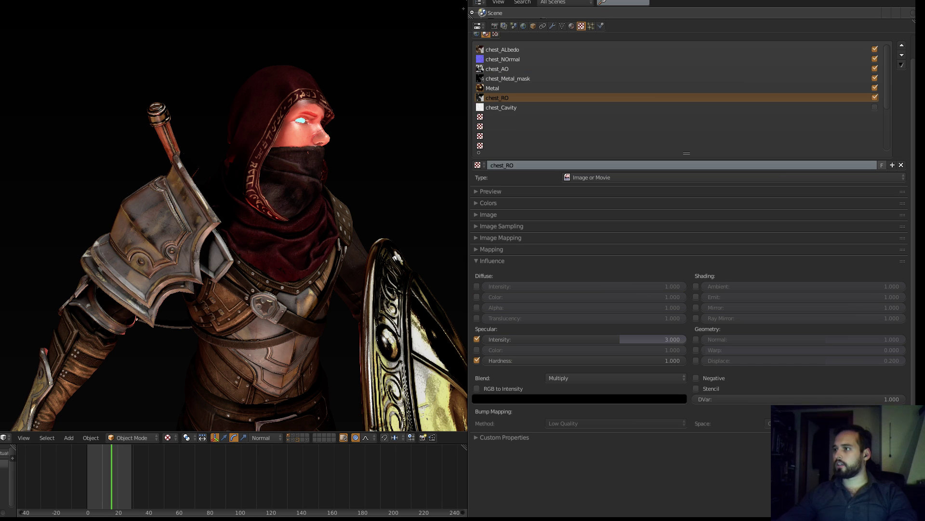
scroll(234, 217, "down", 5)
mouse_move(192, 241)
middle_mouse_down()
mouse_move(347, 241)
mouse_move(193, 241)
middle_mouse_up()
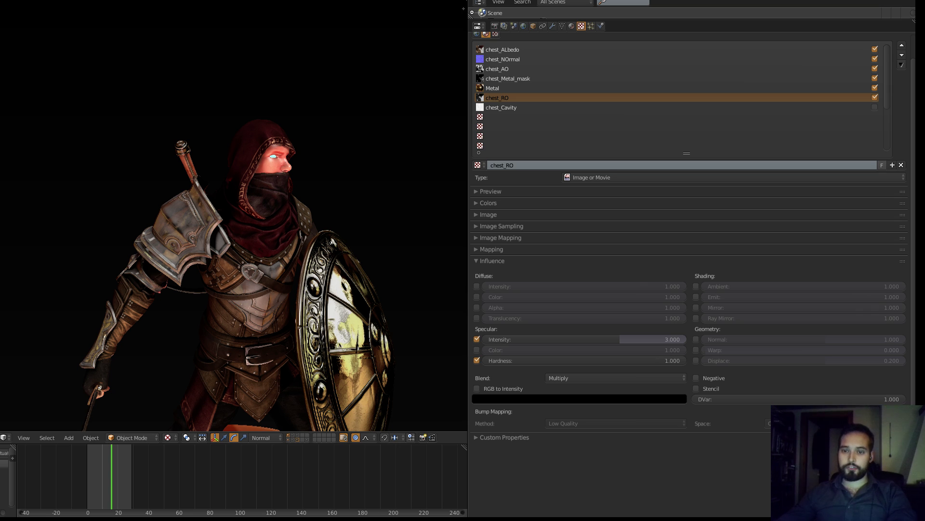
scroll(234, 260, "down", 3)
middle_click_drag(212, 241, 229, 273)
scroll(270, 284, "up", 3)
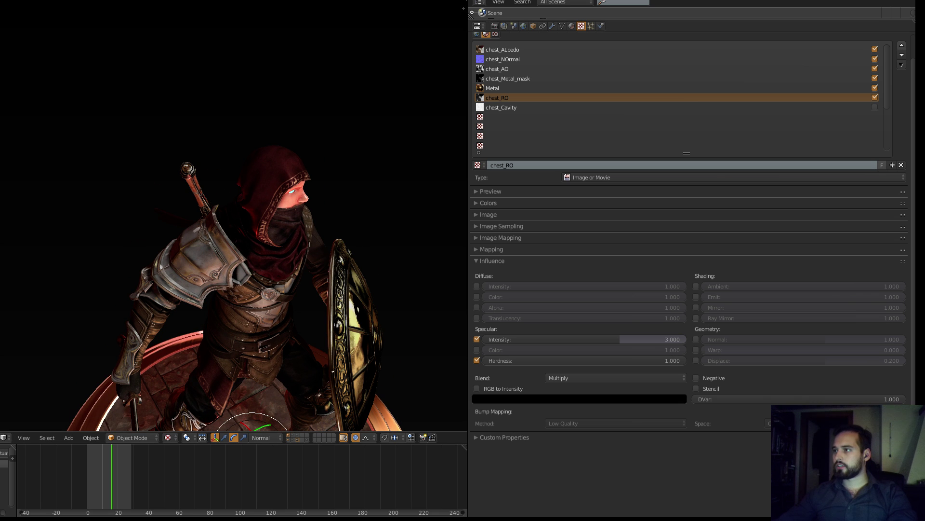
Step: Move chest_RO above chest_Metal_mask in the texture stack and enable its Stencil and RGB to Intensity options
left_click(902, 45)
left_click(902, 45)
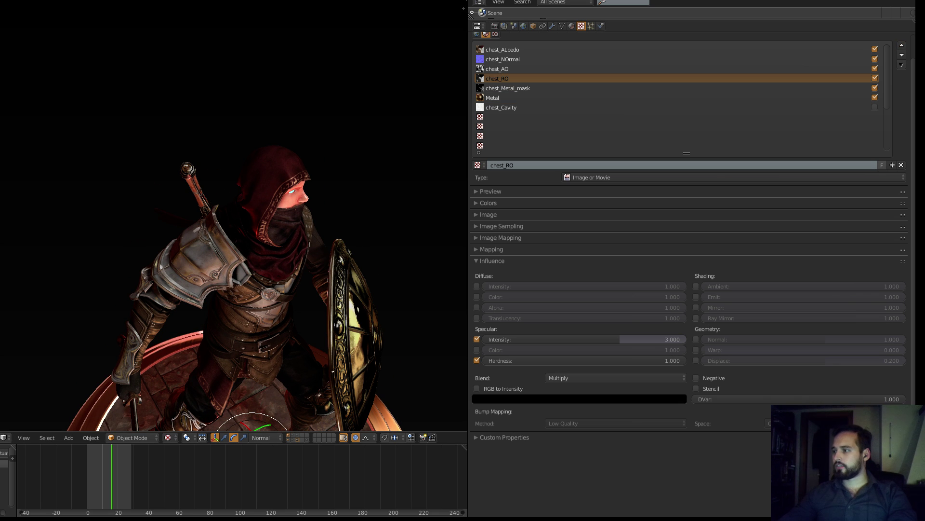
left_click(697, 388)
left_click(478, 388)
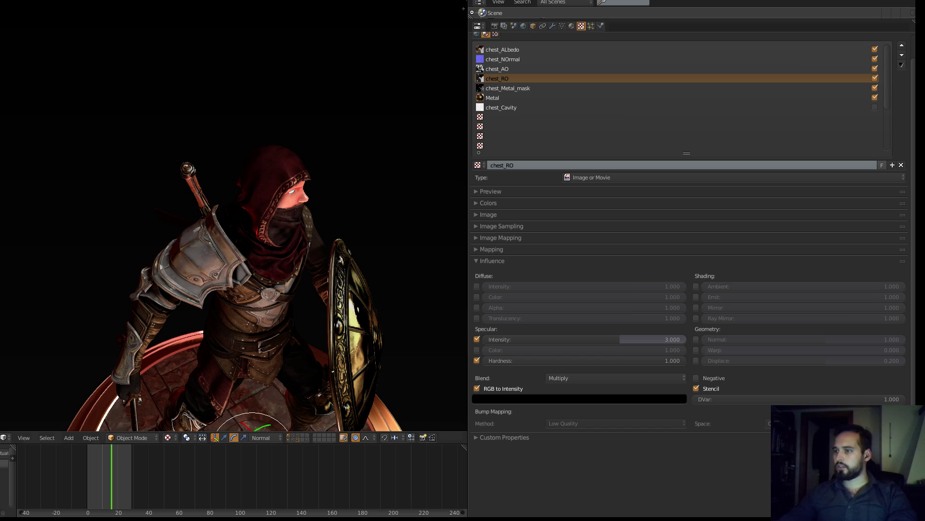
middle_click_drag(231, 289, 217, 266)
scroll(294, 256, "up", 3)
scroll(225, 290, "up", 2)
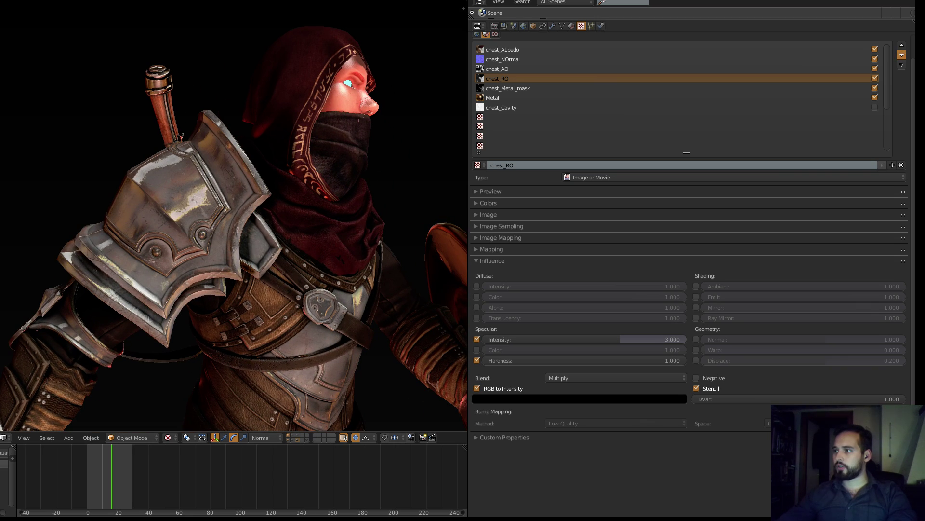
Step: Move chest_RO back below the Metal texture and toggle its visibility for comparison
left_click(901, 54)
left_click(902, 55)
mouse_move(231, 251)
middle_mouse_down()
mouse_move(260, 277)
mouse_move(234, 258)
middle_mouse_up()
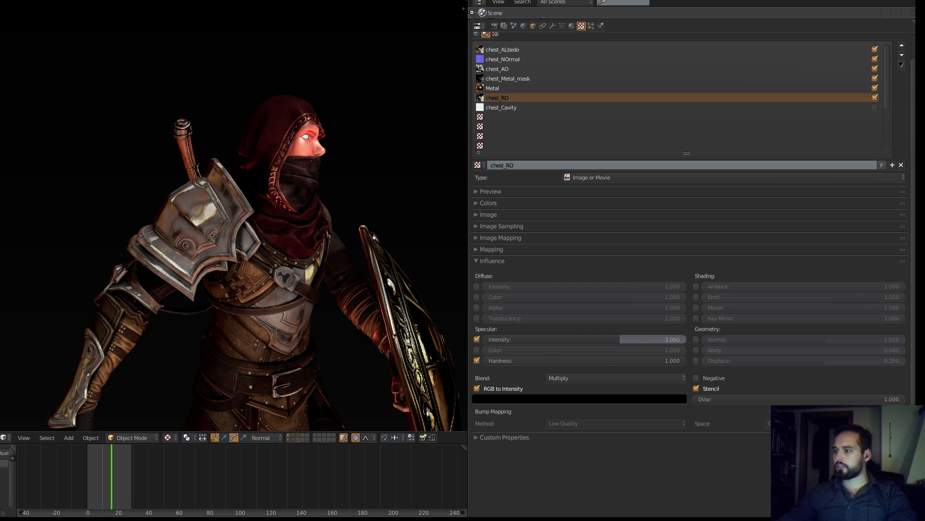
left_click(875, 98)
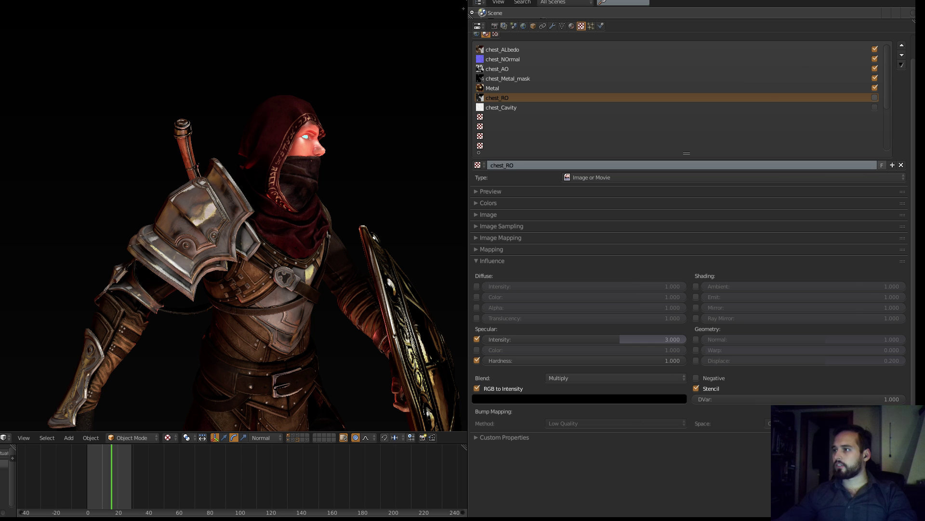
Step: Enable the chest_Cavity texture and inspect the armor and shield from several angles
left_click(875, 107)
scroll(270, 231, "down", 4)
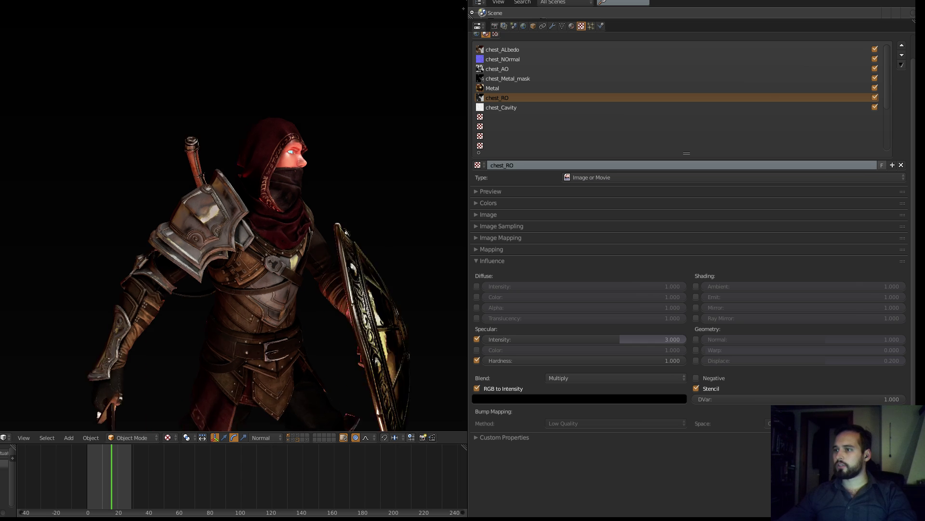
mouse_move(270, 217)
middle_mouse_down()
mouse_move(258, 243)
mouse_move(224, 265)
mouse_move(323, 263)
mouse_move(337, 226)
mouse_move(212, 231)
mouse_move(260, 212)
middle_mouse_up()
scroll(323, 260, "up", 3)
scroll(302, 171, "up", 3)
middle_click_drag(302, 171, 316, 231)
scroll(337, 270, "down", 4)
middle_click_drag(376, 299, 288, 317)
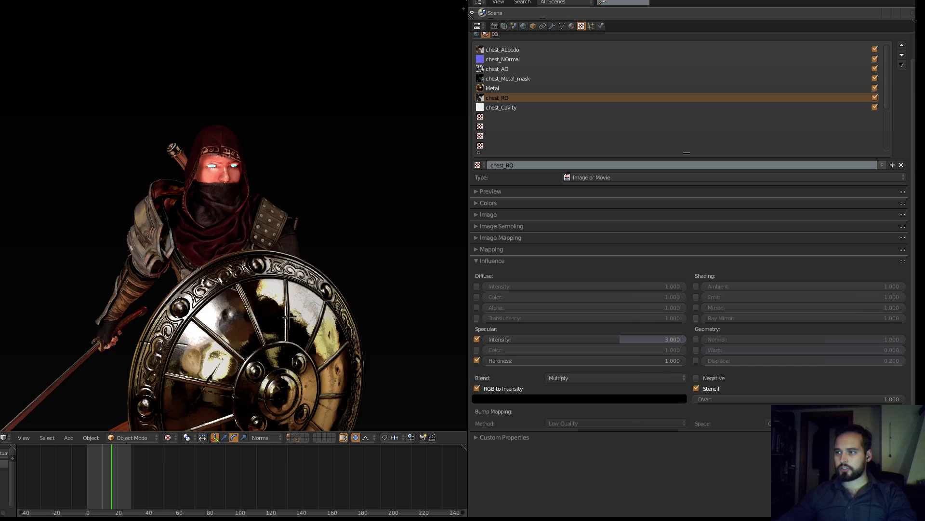
scroll(278, 276, "down", 4)
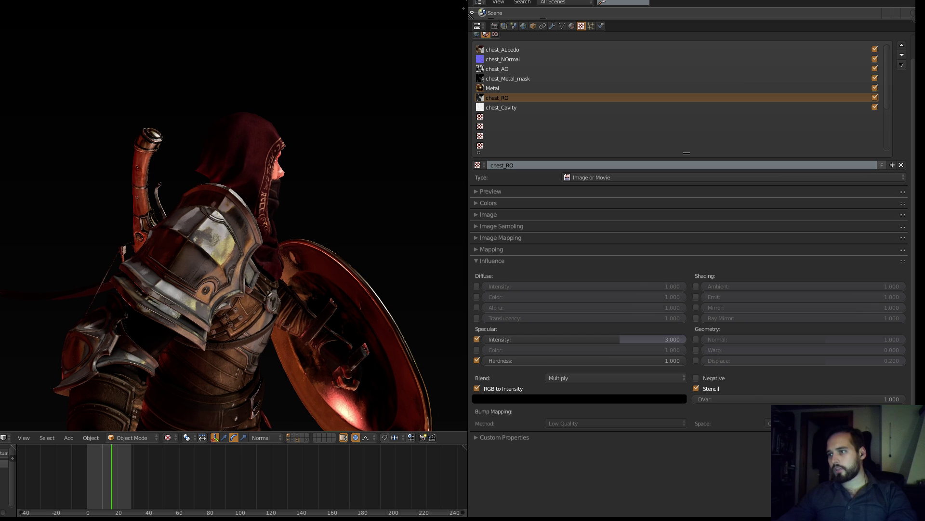
Step: Make chest_Cavity the active texture and toggle it repeatedly to compare its effect on the shoulder armor
left_click(501, 107)
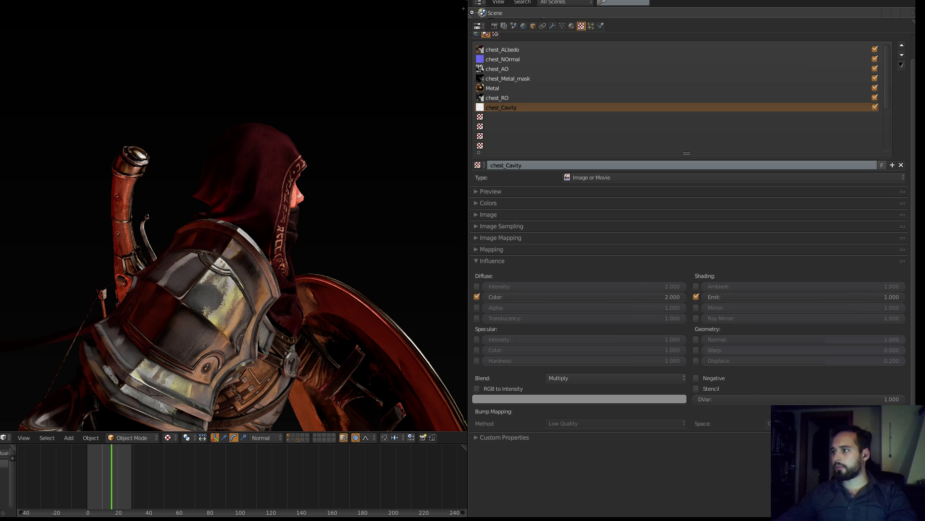
left_click(875, 107)
left_click(875, 107)
left_click(874, 107)
left_click(875, 107)
middle_click_drag(270, 289, 213, 232)
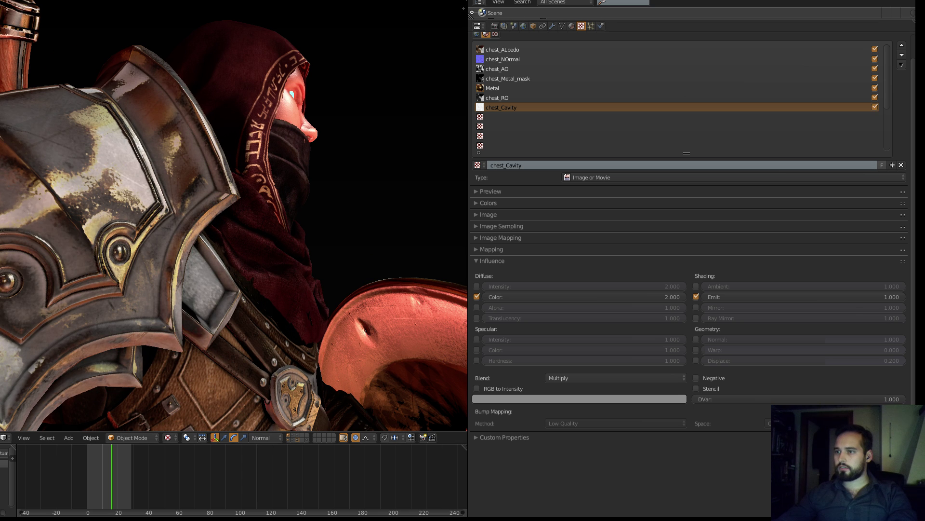
left_click(875, 107)
left_click(875, 107)
scroll(234, 216, "down", 2)
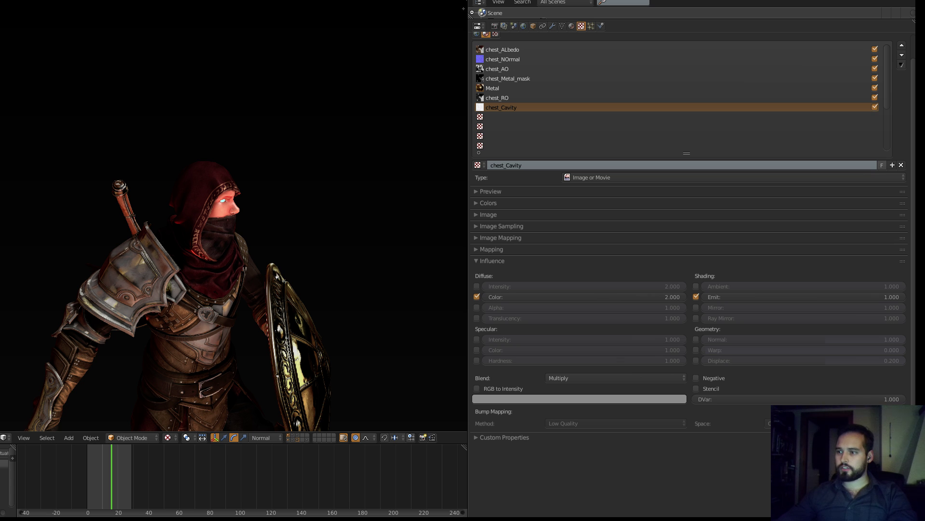
Step: Select the shield, make sheal_cavity its active texture, and toggle that texture to compare its effect
scroll(234, 241, "down", 2)
middle_click_drag(212, 270, 270, 270)
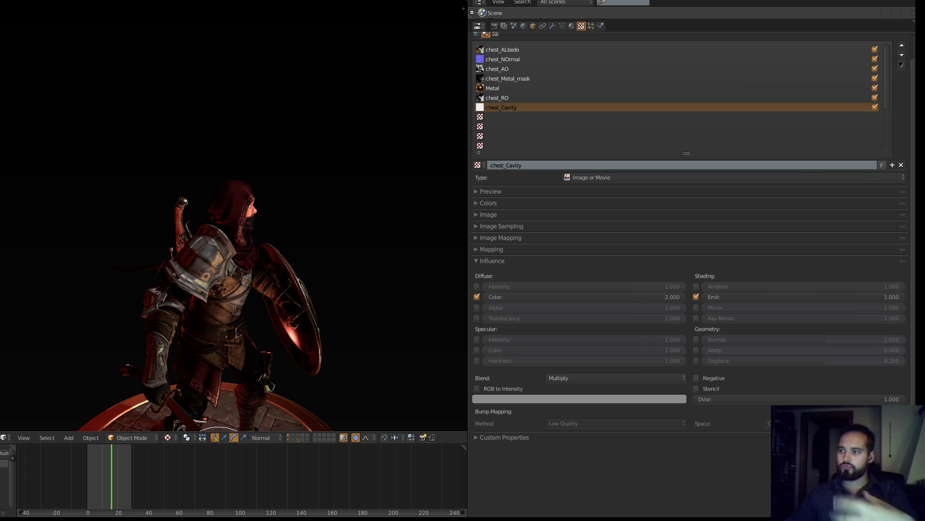
middle_click_drag(284, 275, 166, 224)
scroll(166, 224, "up", 3)
right_click(174, 251)
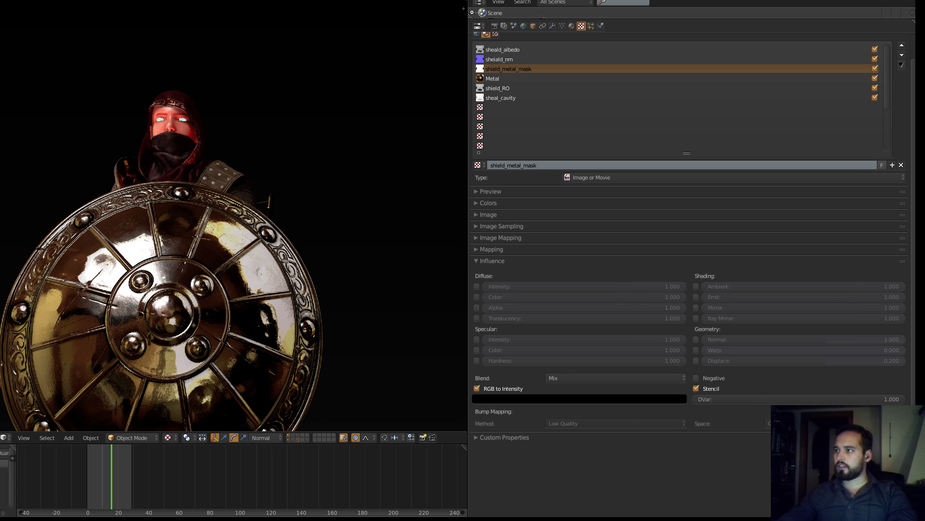
left_click(502, 98)
left_click(874, 97)
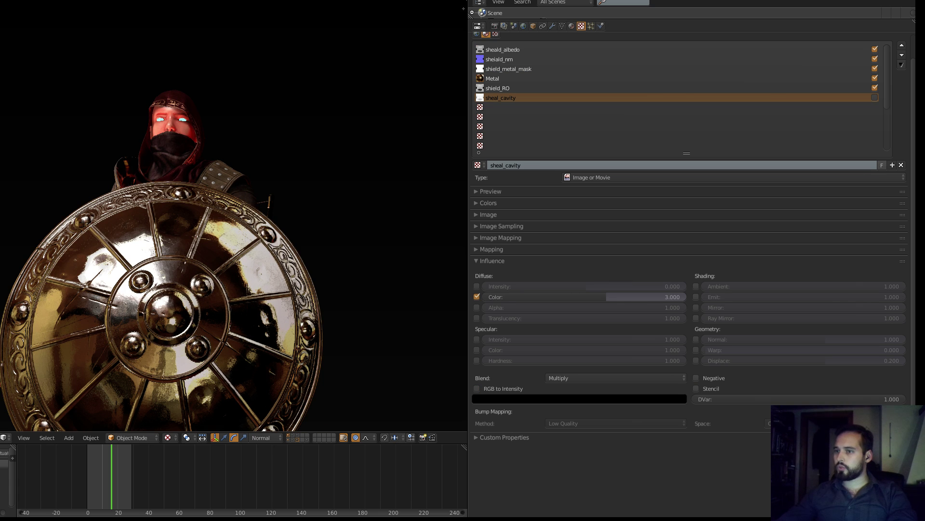
left_click(875, 98)
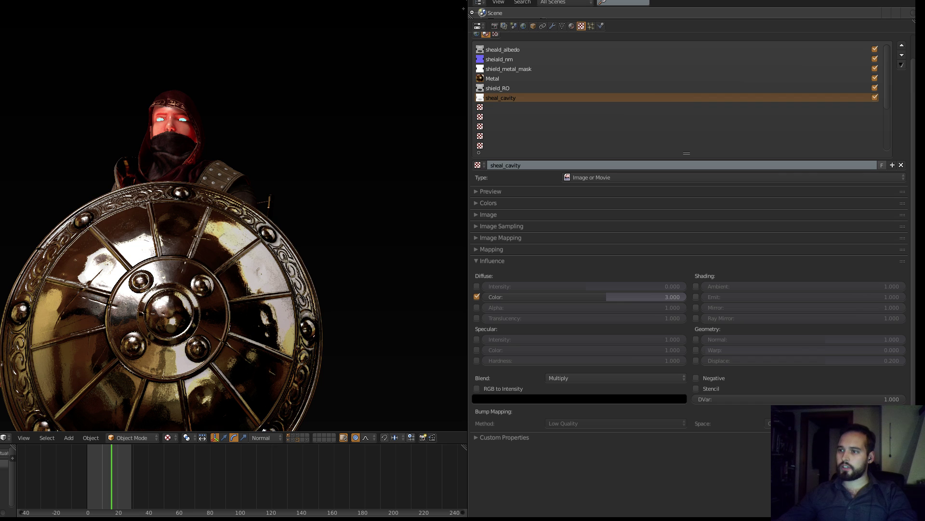
left_click(875, 97)
left_click(875, 97)
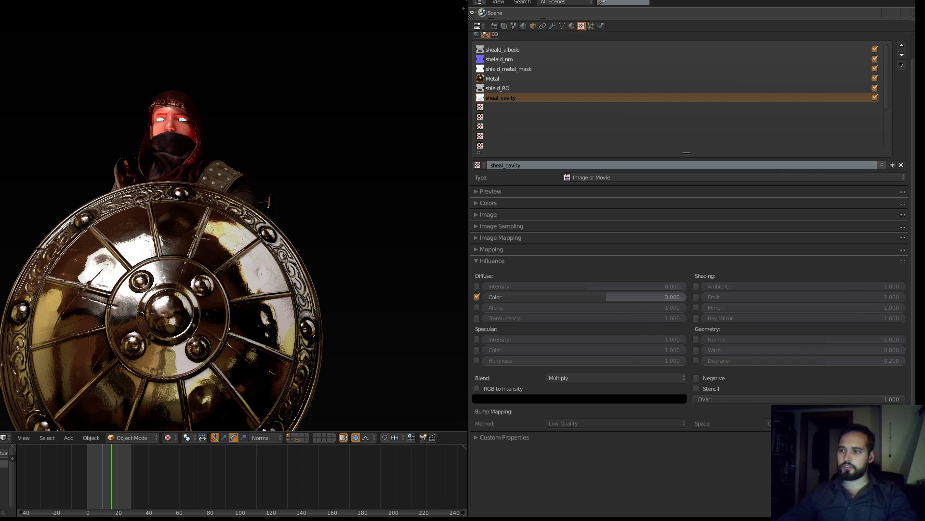
Step: Inspect the shield's reflections up close and toggle the diffuse Color influence of sheal_cavity for comparison
middle_click_drag(202, 251, 270, 241)
scroll(270, 241, "up", 3)
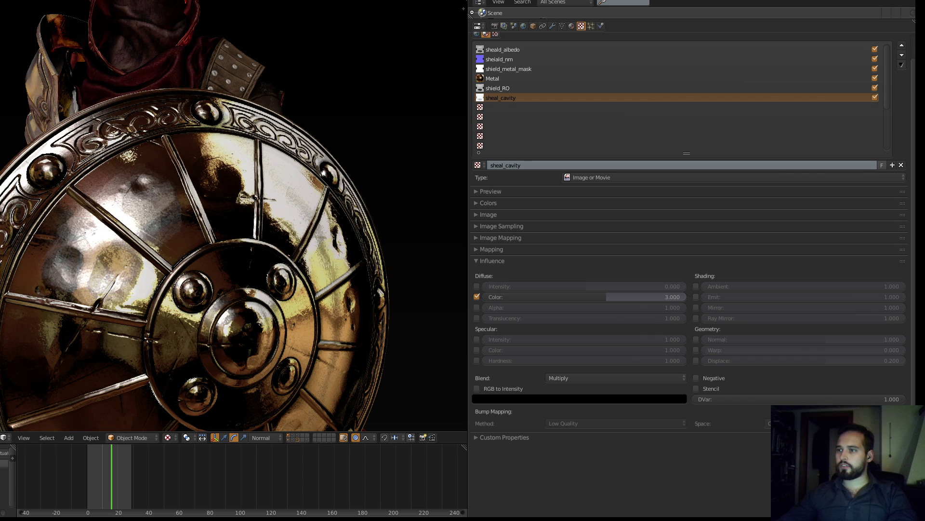
middle_click_drag(217, 241, 250, 244)
scroll(193, 251, "down", 3)
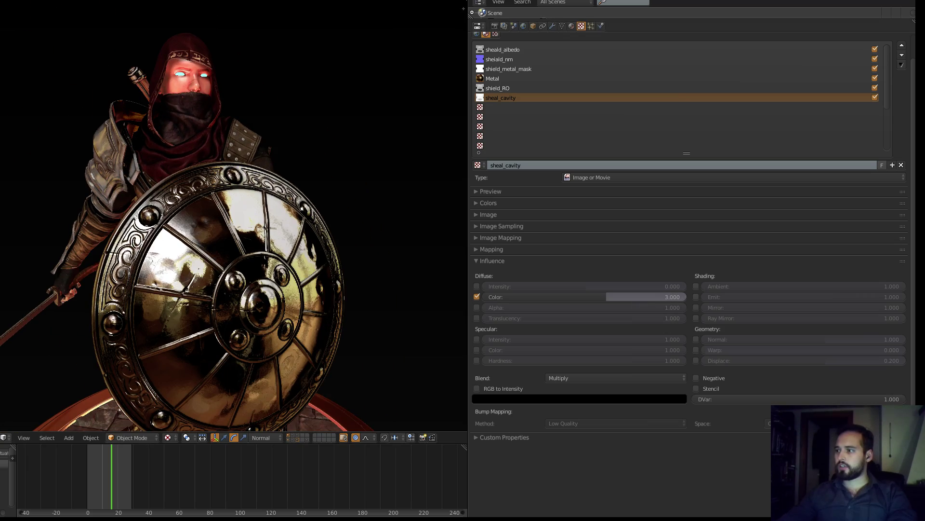
left_click(477, 297)
left_click(477, 297)
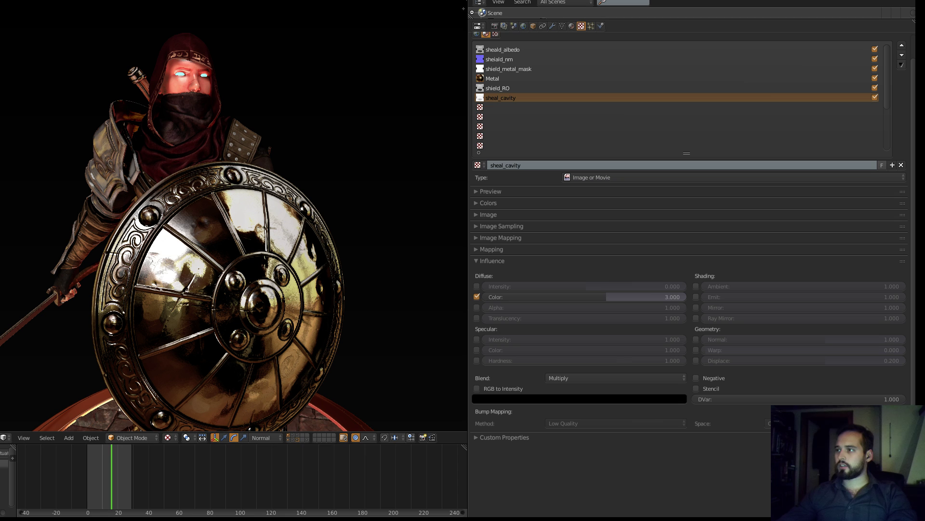
Step: Make shield_RO the active texture and examine its specular influence on the shield
left_click(498, 88)
middle_click_drag(309, 217, 338, 29)
scroll(309, 193, "down", 3)
middle_click_drag(308, 193, 219, 371)
middle_click_drag(219, 371, 205, 358)
scroll(229, 371, "down", 3)
scroll(205, 357, "up", 3)
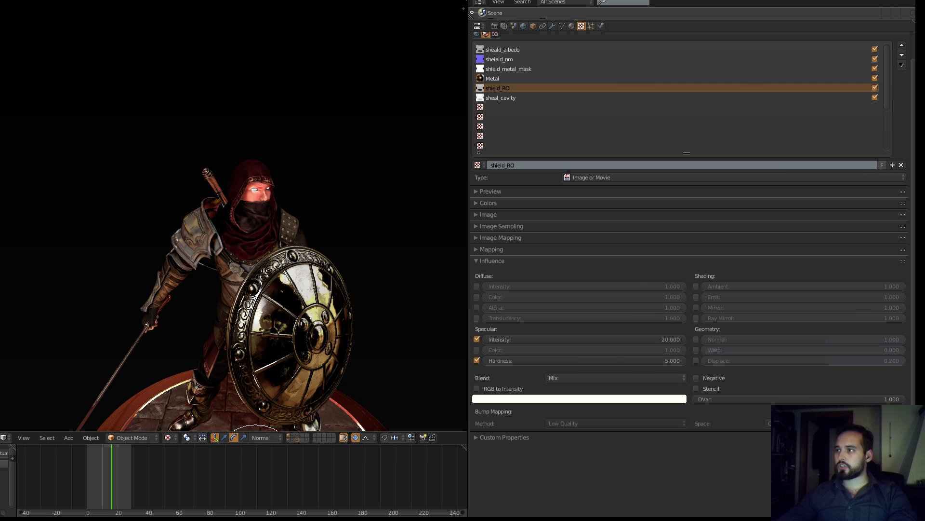
middle_click_drag(205, 357, 236, 340)
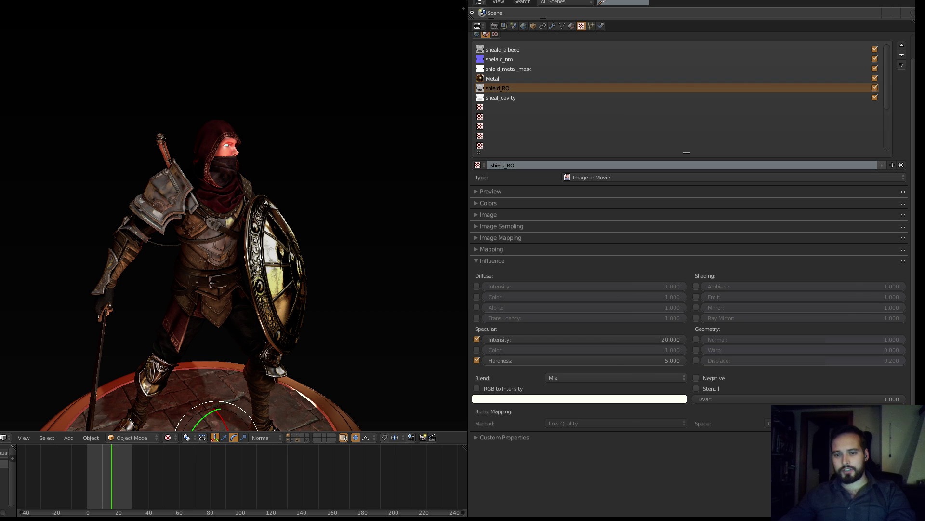
middle_click_drag(212, 241, 193, 241)
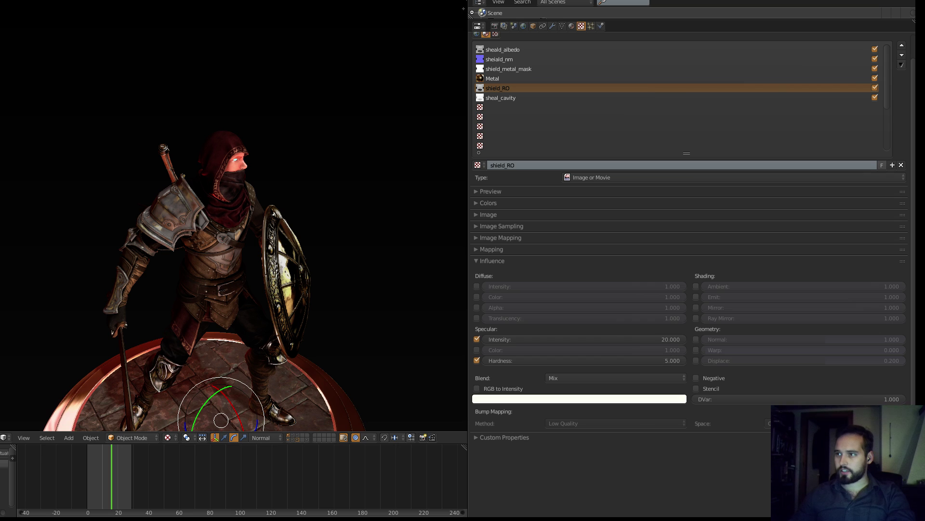
Step: Switch to the camera view of the warrior on the pedestal and start the game engine
key("KP_Decimal")
scroll(234, 217, "down", 4)
mouse_move(270, 217)
middle_mouse_down()
mouse_move(53, 224)
mouse_move(251, 224)
mouse_move(239, 233)
mouse_move(256, 218)
middle_mouse_up()
middle_click_drag(256, 218, 274, 196, "shift")
scroll(274, 196, "down", 1)
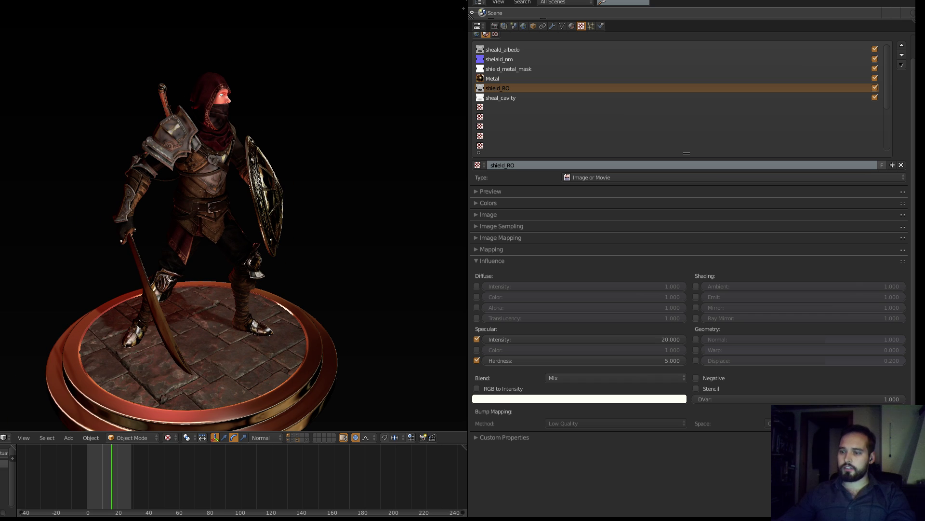
key("KP_0")
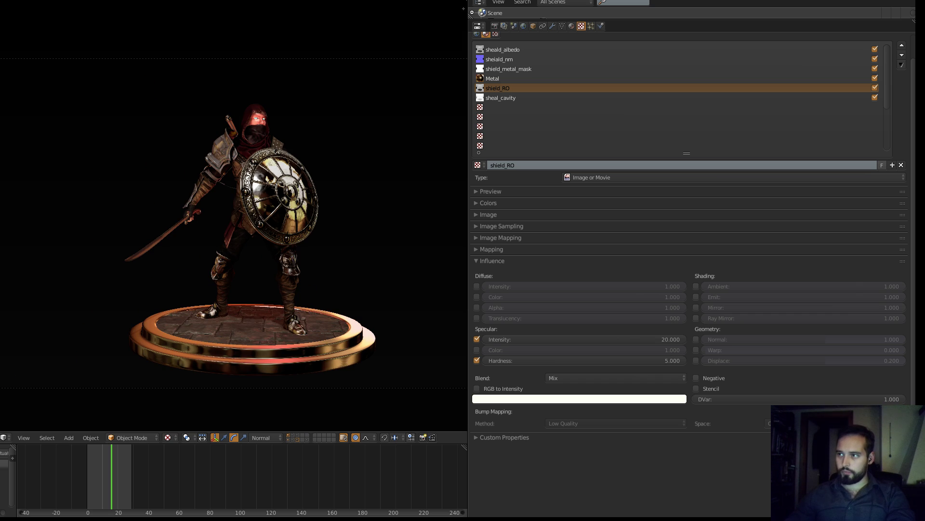
key("p")
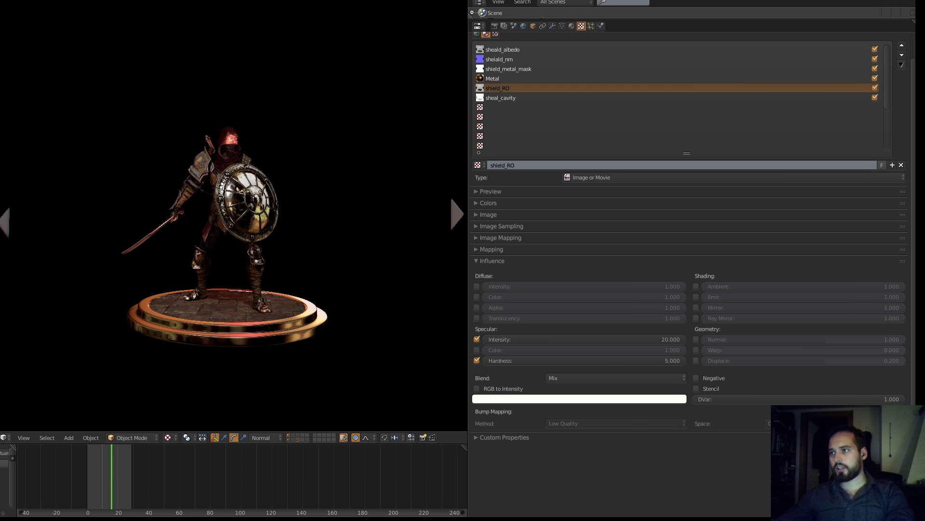
Step: Rotate the warrior through full turns in the running game to examine the real-time metal reflections
key("KP_4")
key("KP_4")
key("KP_4")
key("KP_4")
key("KP_4")
key("KP_4")
key("KP_4")
key("KP_4")
key("KP_4")
key("KP_4")
key("KP_4")
key("KP_4")
key("KP_4")
key("KP_4")
key("KP_4")
key("KP_4")
key("KP_4")
key("KP_4")
key("KP_4")
key("KP_4")
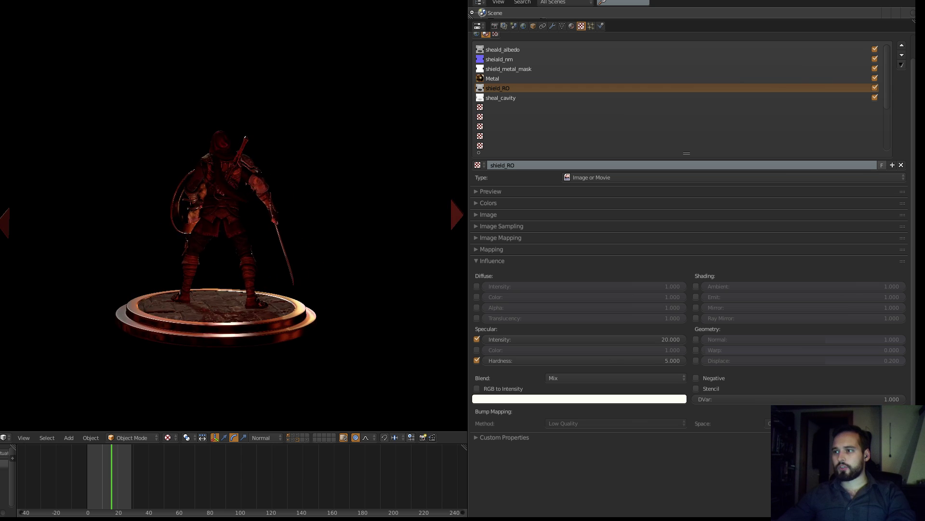
key("KP_4")
key("KP_4")
key("KP_4")
key("KP_4")
key("KP_4")
key("KP_4")
key("KP_4")
key("KP_4")
key("KP_4")
key("KP_4")
key("KP_4")
key("KP_4")
key("KP_4")
key("KP_4")
key("KP_4")
key("KP_4")
key("KP_4")
key("KP_4")
key("KP_4")
key("KP_4")
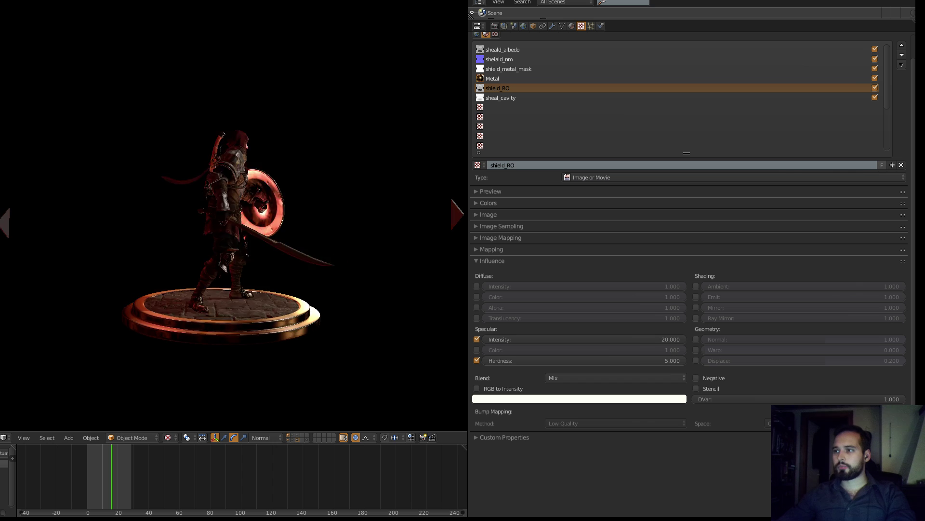
key("KP_4")
key("KP_4")
key("KP_4")
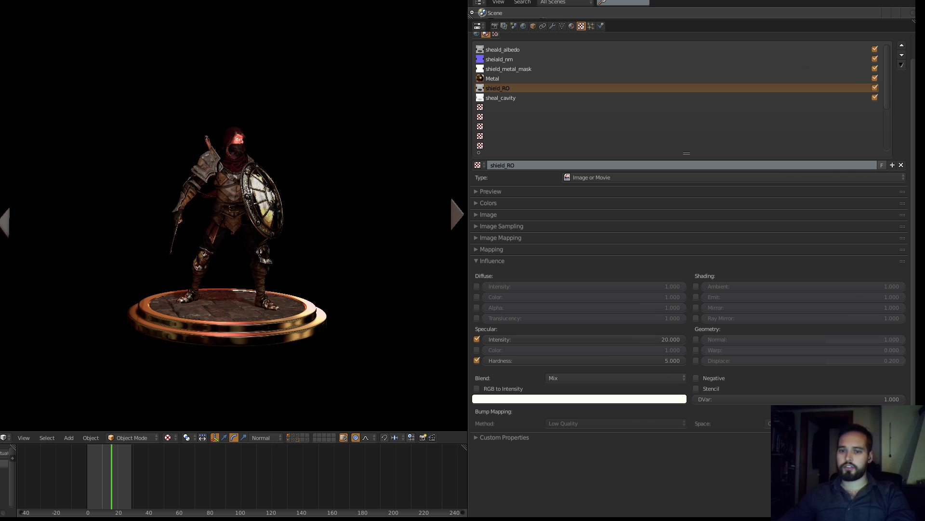
key("KP_4")
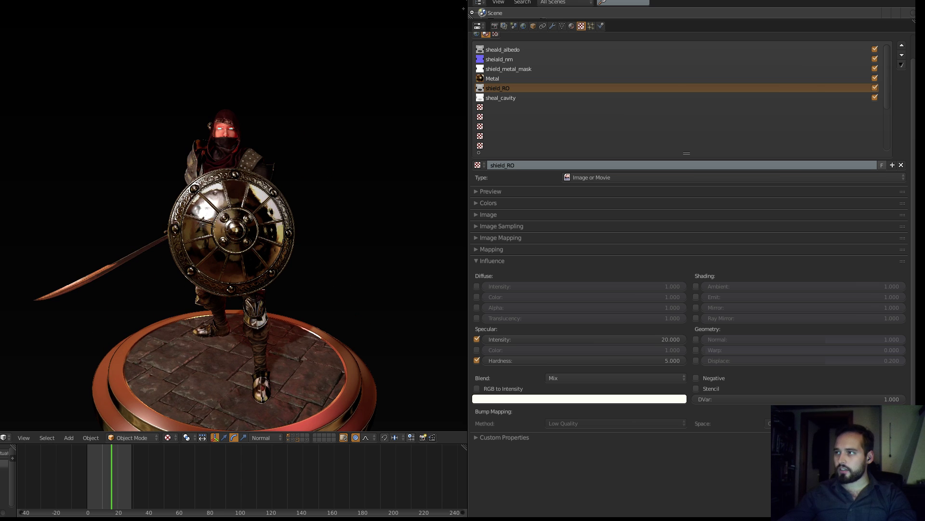
Step: Show the 3D view's properties and collapse the View and Display sections to expose the shading settings
key("n")
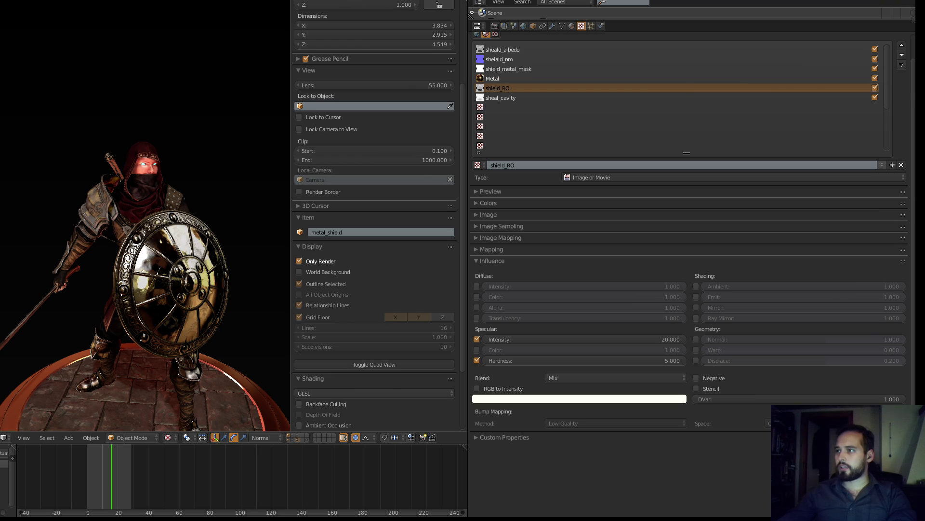
scroll(374, 217, "down", 1)
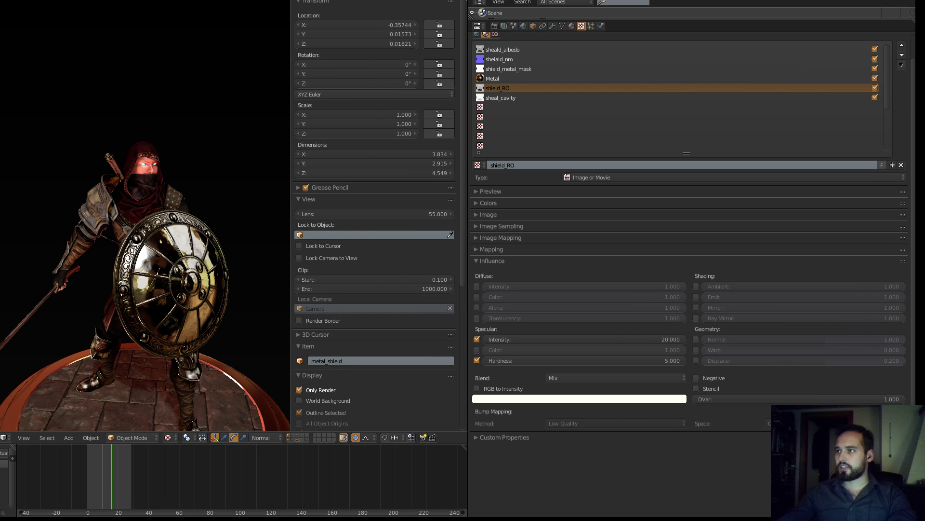
scroll(375, 217, "down", 2)
left_click(309, 24)
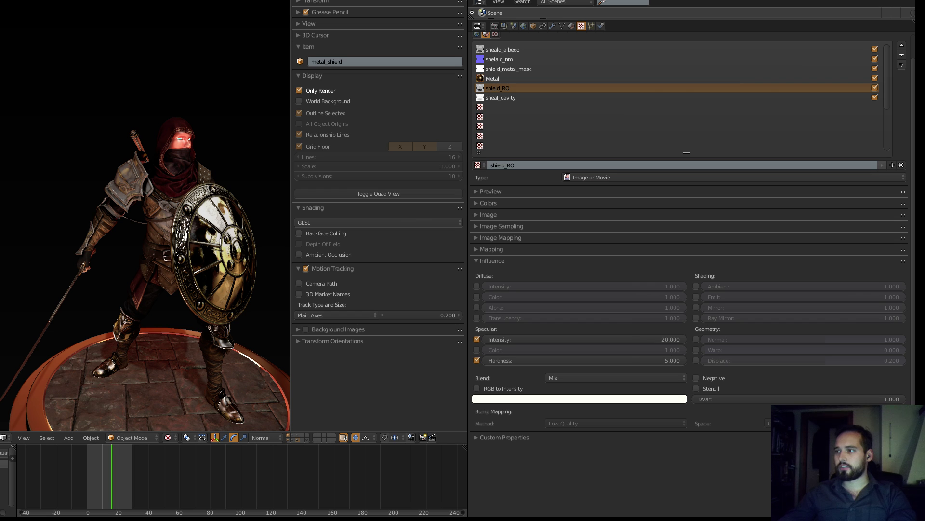
left_click(313, 76)
left_click(308, 24)
left_click(308, 24)
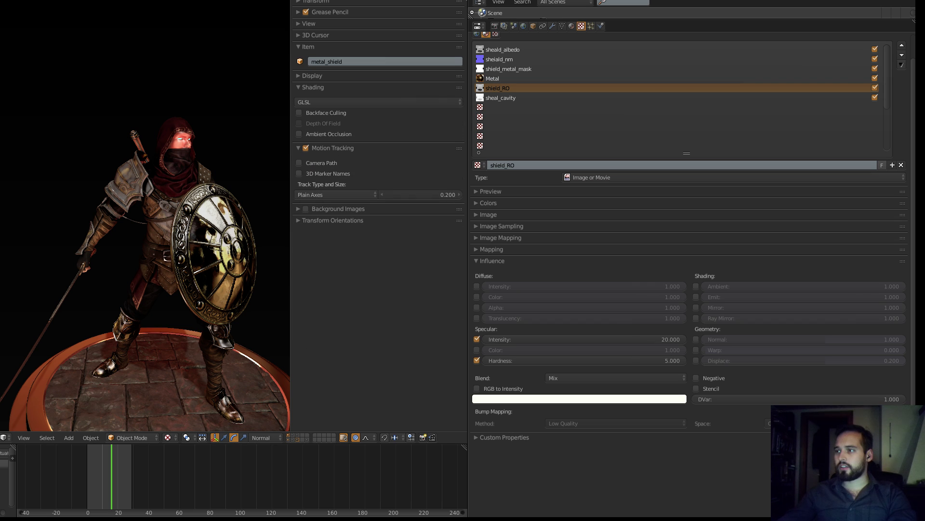
Step: Collapse the Motion Tracking and Item sections and bring up the scene's game render settings
left_click(332, 147)
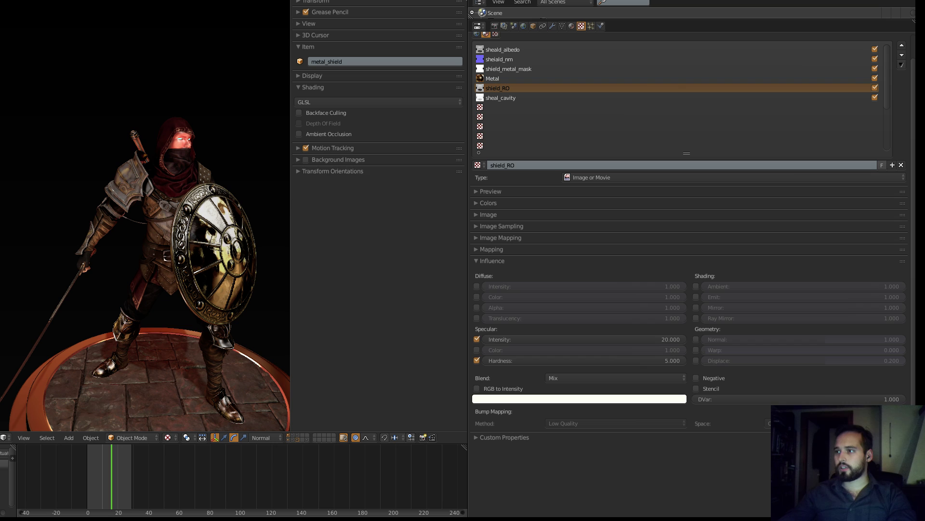
left_click(331, 159)
left_click(338, 159)
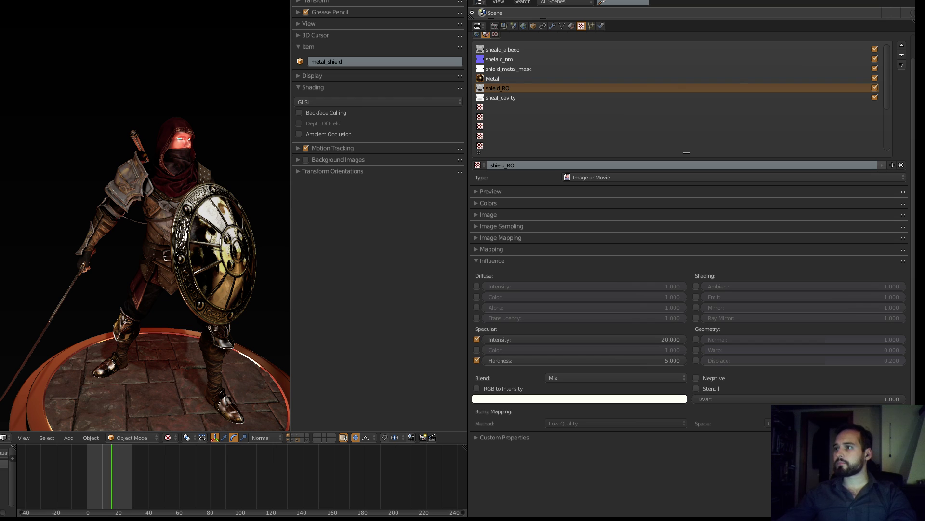
left_click(316, 1)
left_click(317, 2)
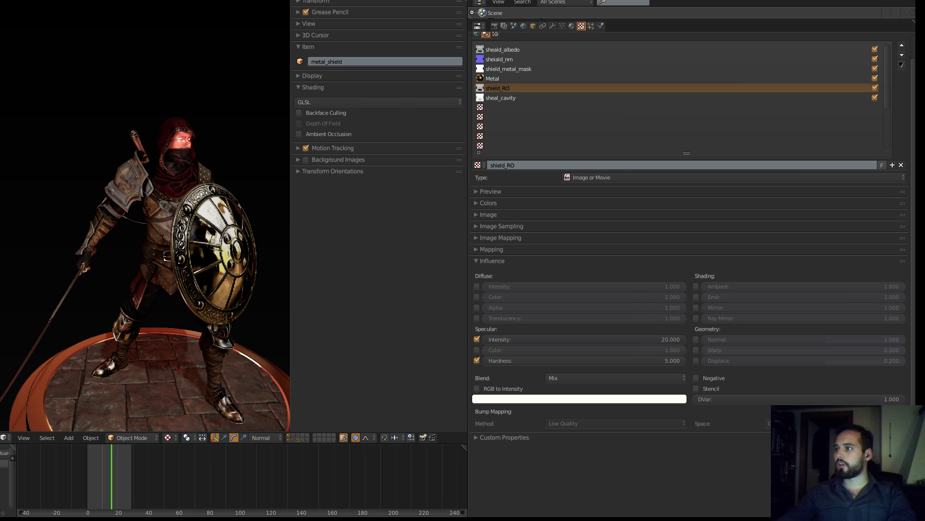
left_click(495, 26)
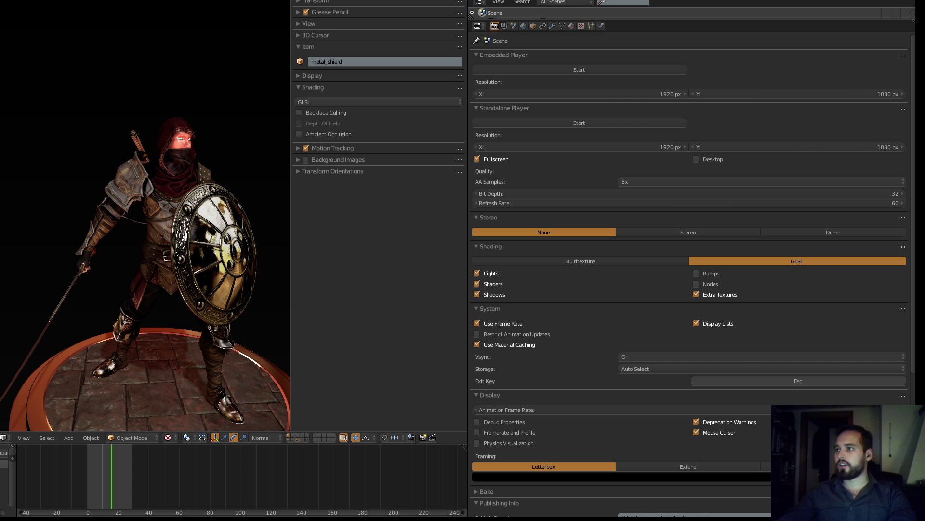
left_click(309, 47)
Step: Maximize the 3D view to examine the warrior from several angles, and restore the split layout
scroll(226, 217, "down", 3)
key("shift+space")
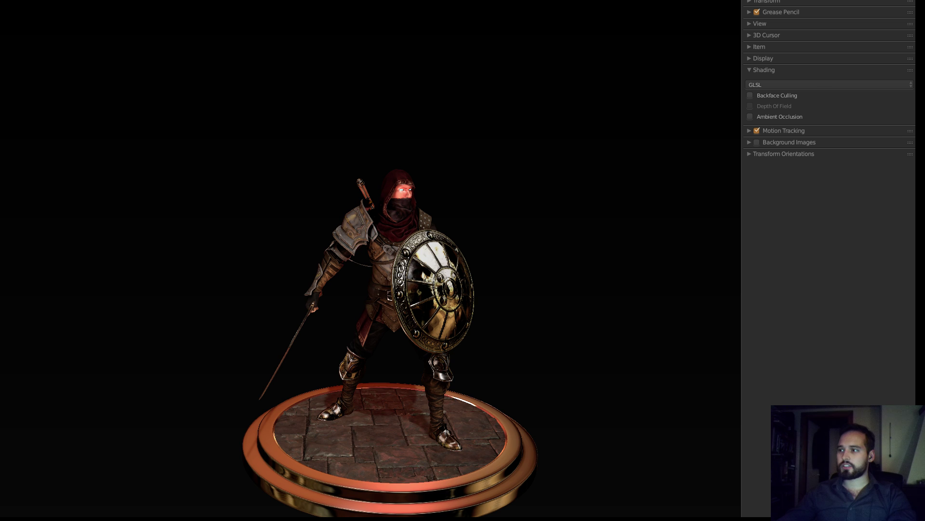
middle_click_drag(308, 241, 265, 214)
middle_click_drag(266, 214, 307, 212)
scroll(307, 212, "up", 2)
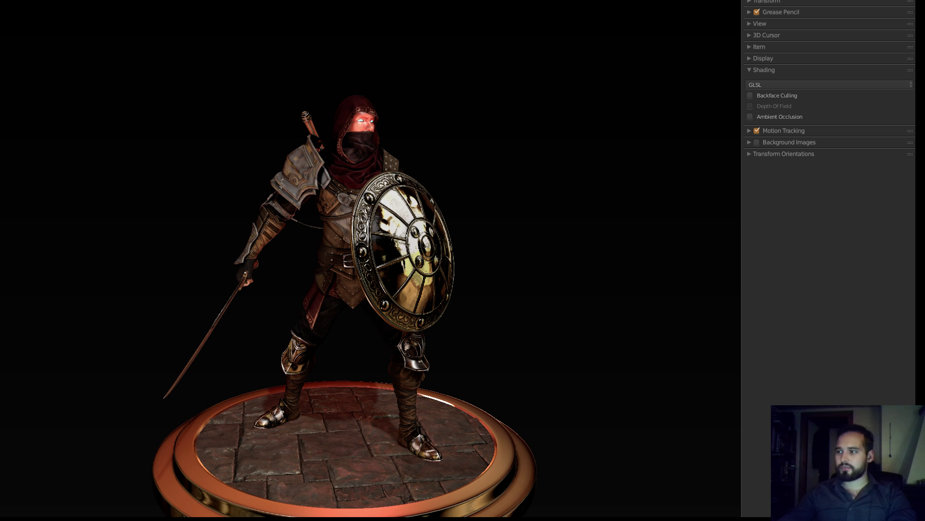
middle_click_drag(372, 260, 349, 269)
key("shift+space")
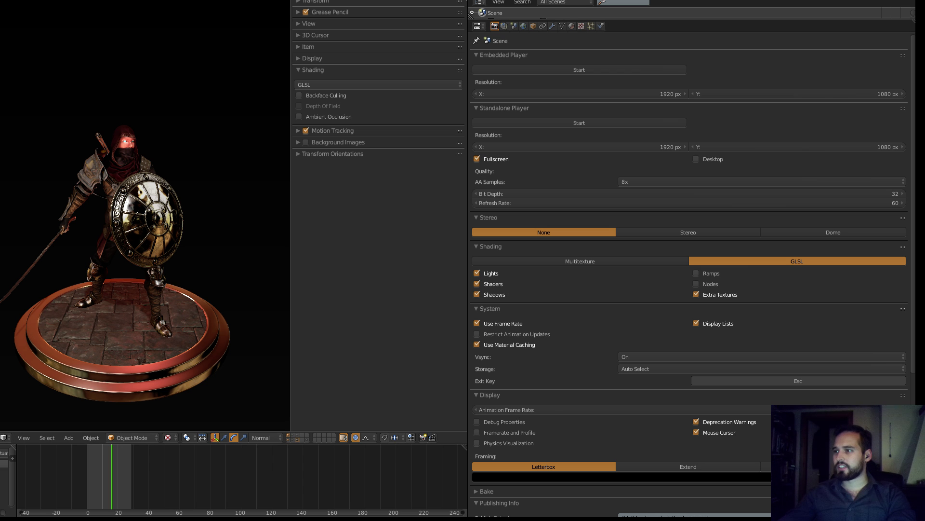
Step: Hide the viewport properties and inspect the shield's mesh wireframe up close in Edit Mode, returning to Object Mode
key("n")
middle_click_drag(250, 241, 326, 237)
scroll(234, 241, "up", 3)
key("a")
scroll(255, 192, "up", 4)
right_click(274, 241)
key("Tab")
scroll(289, 241, "up", 4)
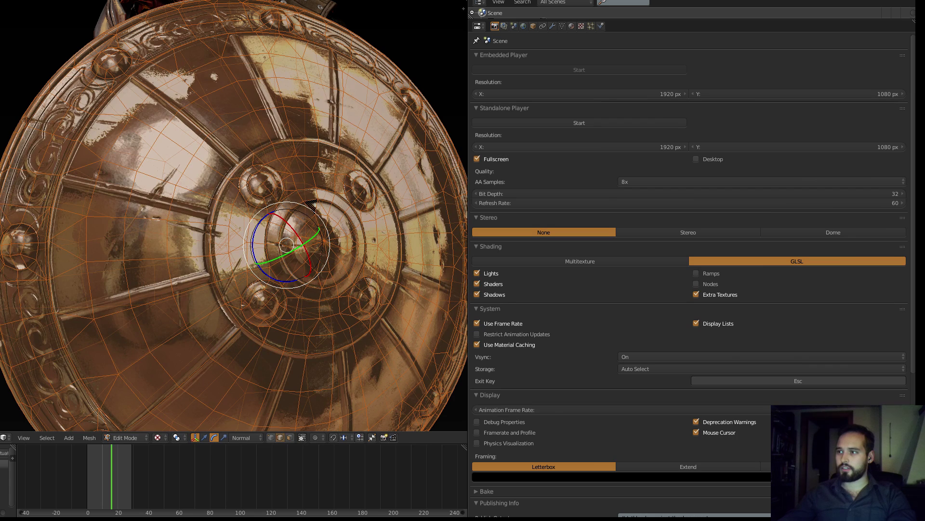
key("Tab")
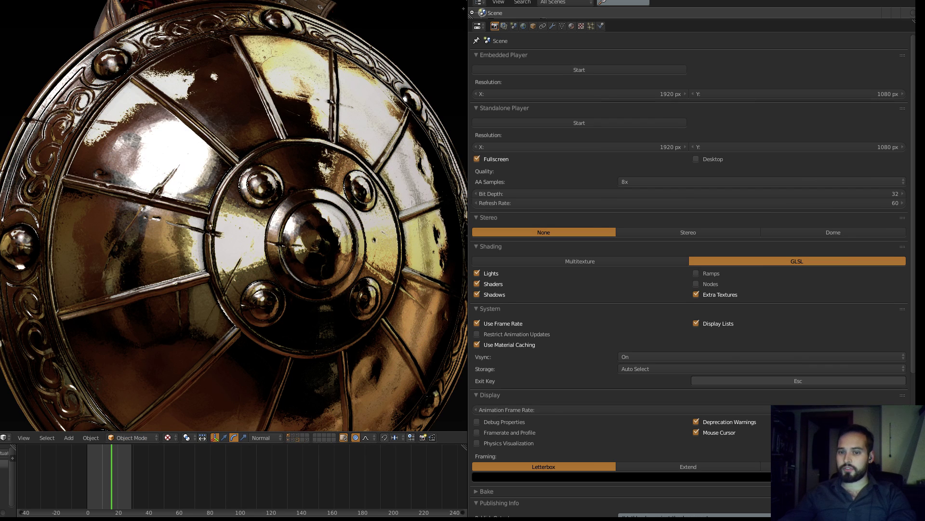
Step: Bring up shield_material and review its diffuse, specular, shading, game, options and shadow settings
left_click(571, 26)
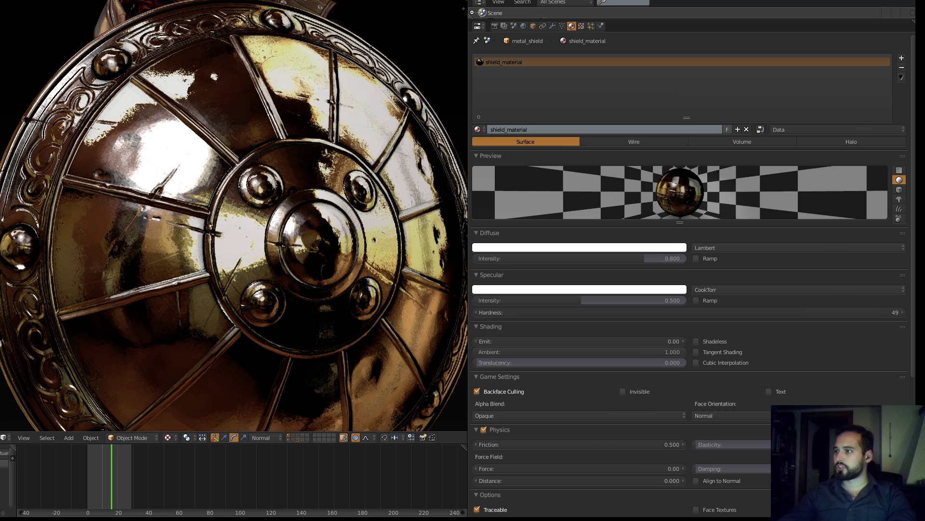
scroll(690, 289, "down", 3)
scroll(690, 290, "down", 7)
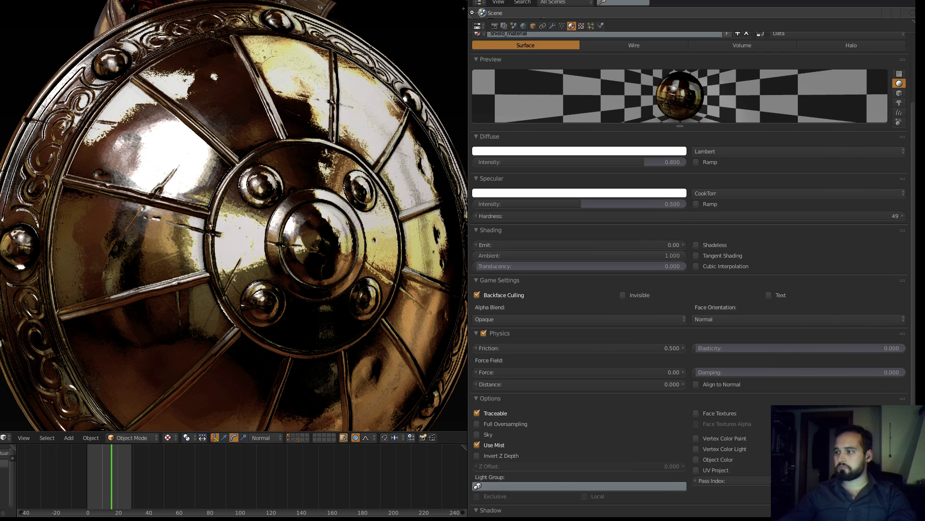
scroll(689, 289, "down", 1)
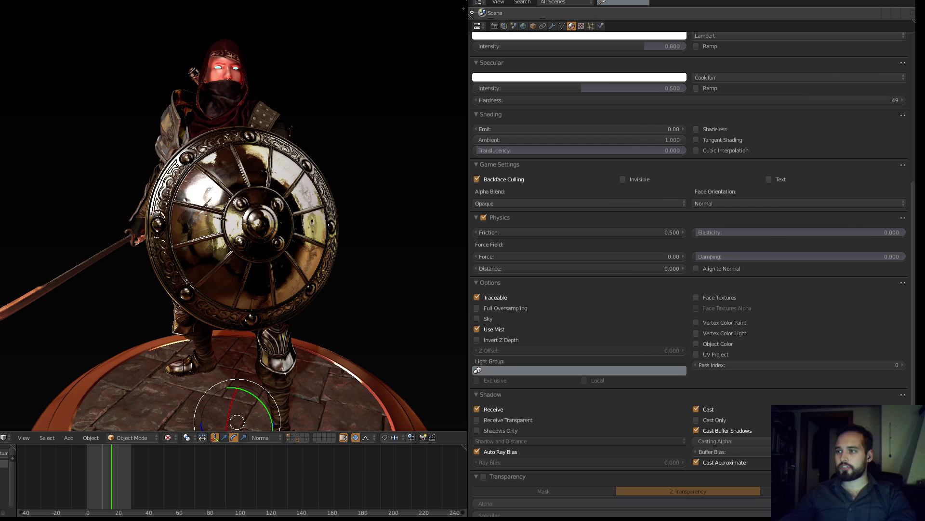